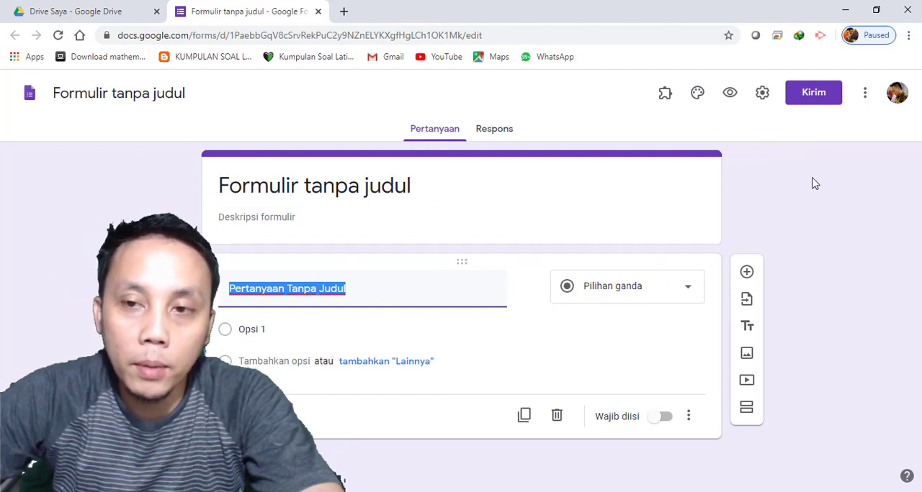
Translate the form editor page into Indonesian with the browser's translation
click(784, 164)
right_click(783, 164)
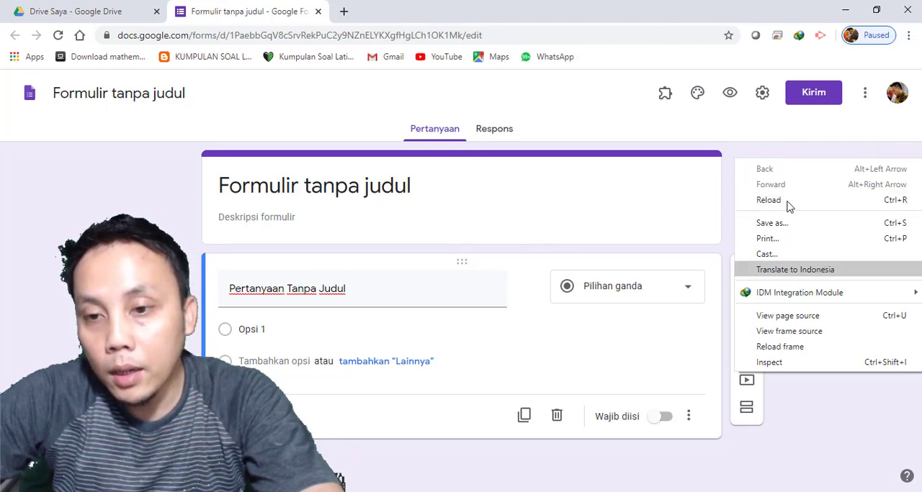
click(781, 136)
right_click(794, 177)
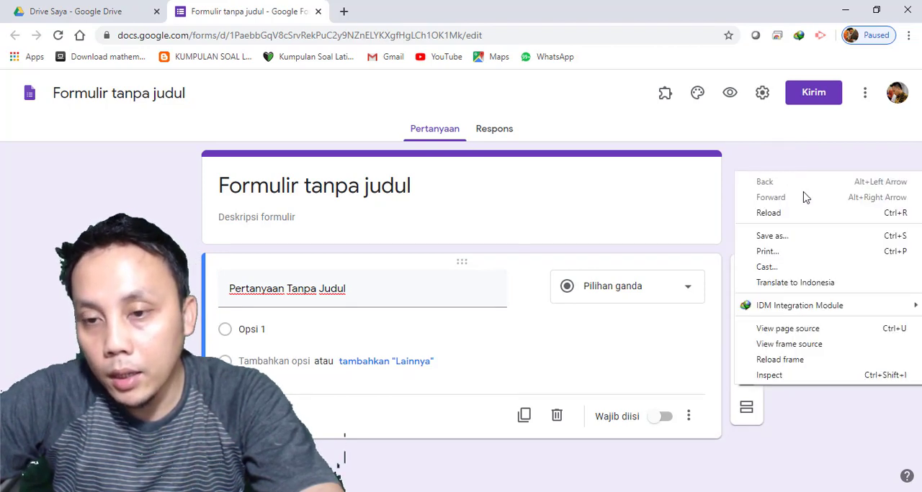
click(837, 283)
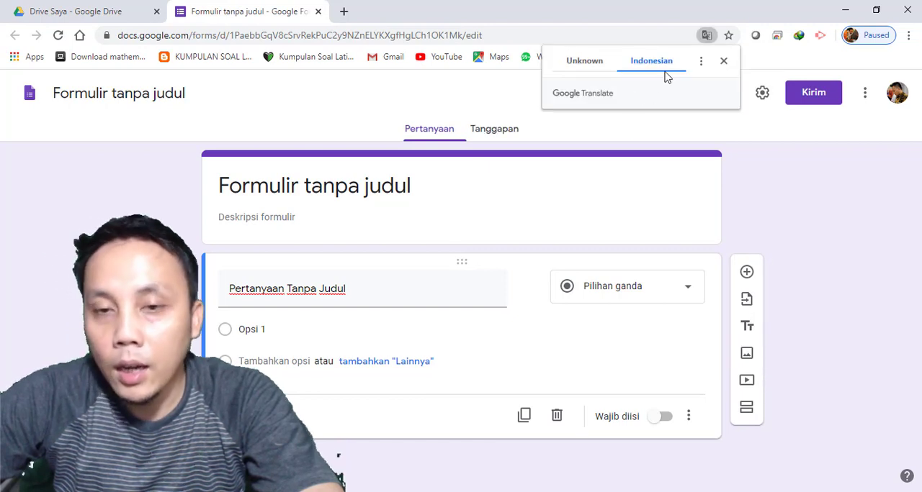
Change the page's translation language to English and open the form's responses view
click(700, 63)
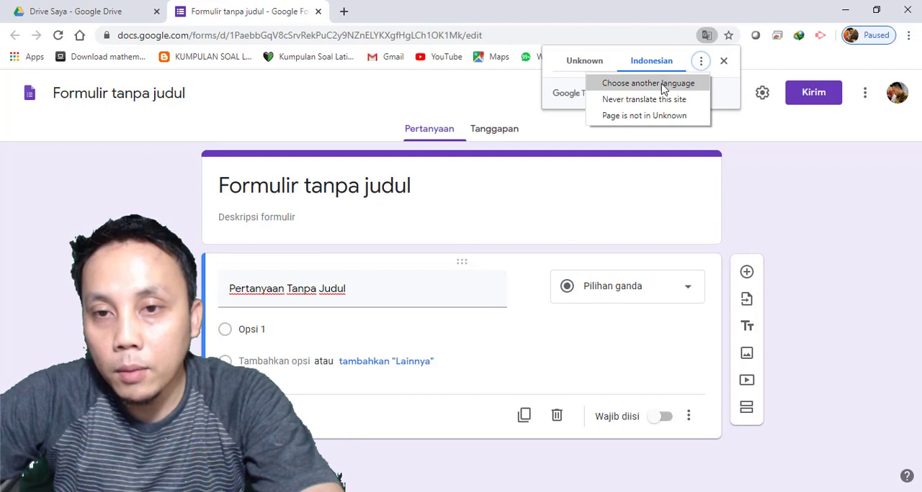
click(687, 83)
click(686, 97)
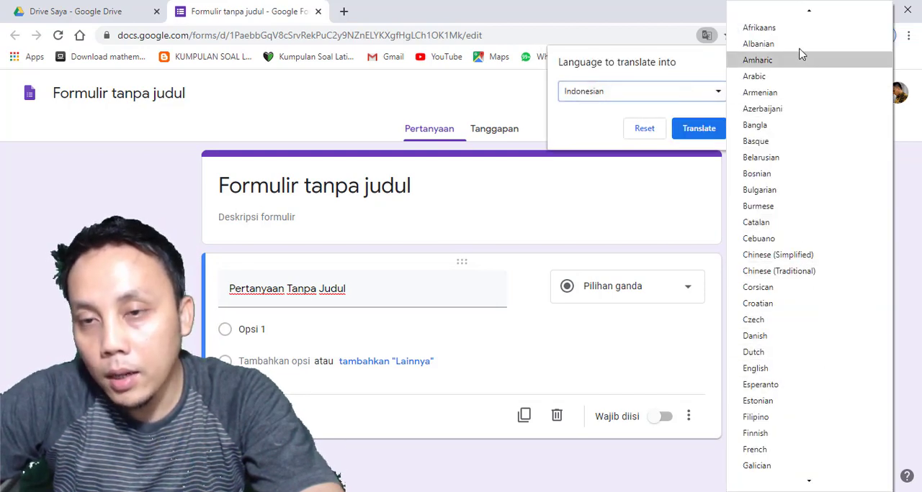
scroll(796, 222, down, 1)
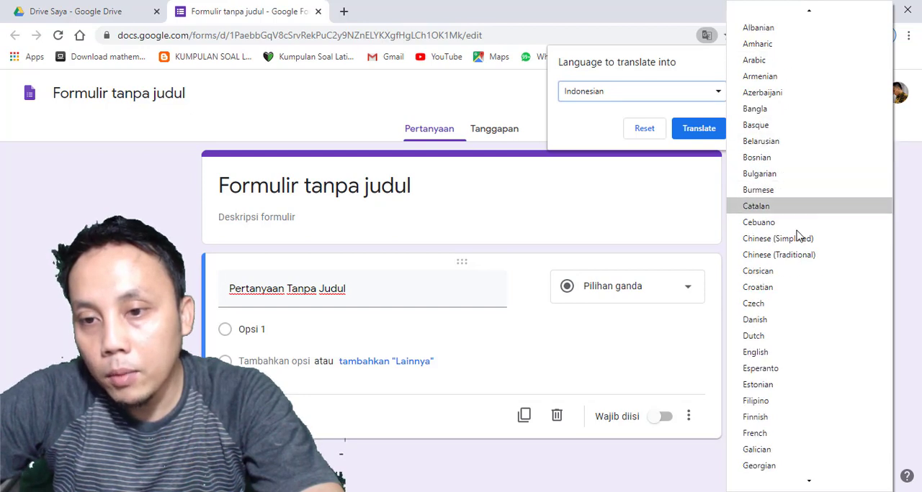
scroll(784, 355, down, 1)
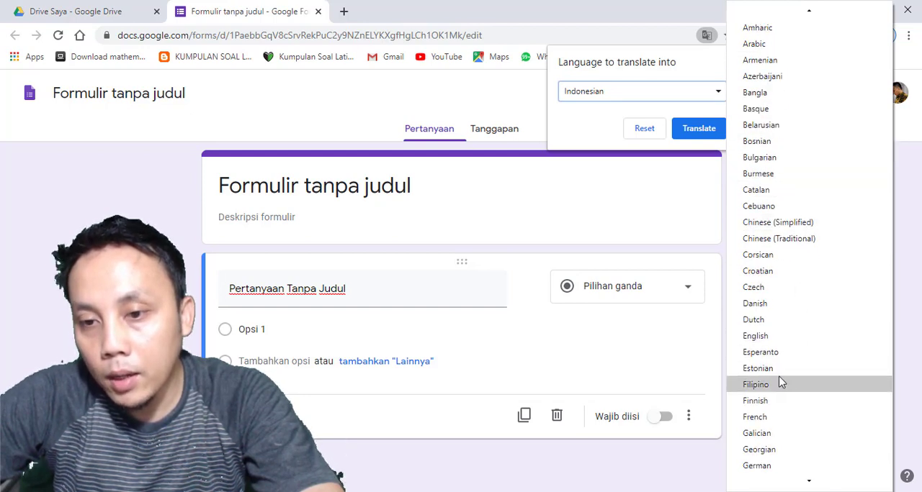
click(787, 342)
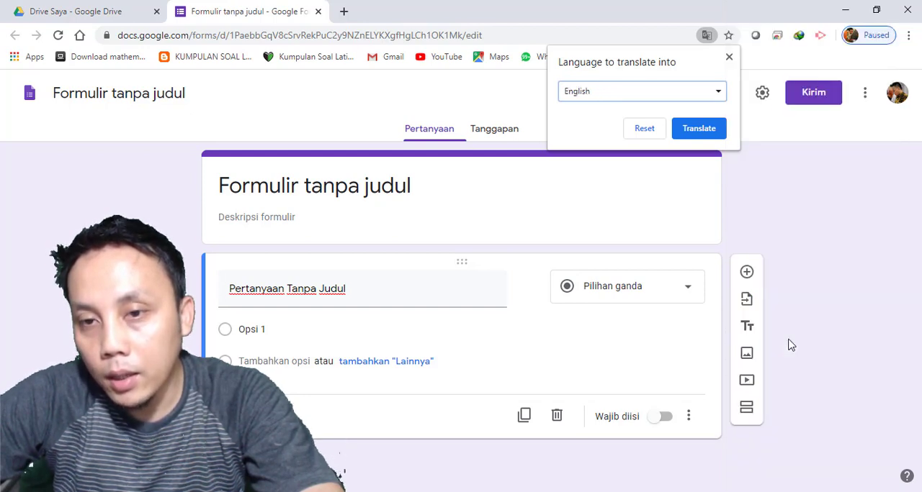
click(695, 128)
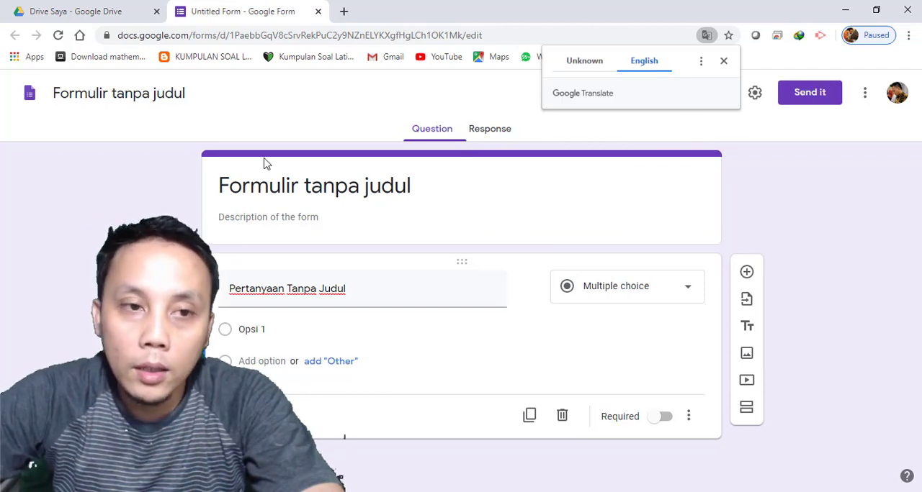
click(493, 131)
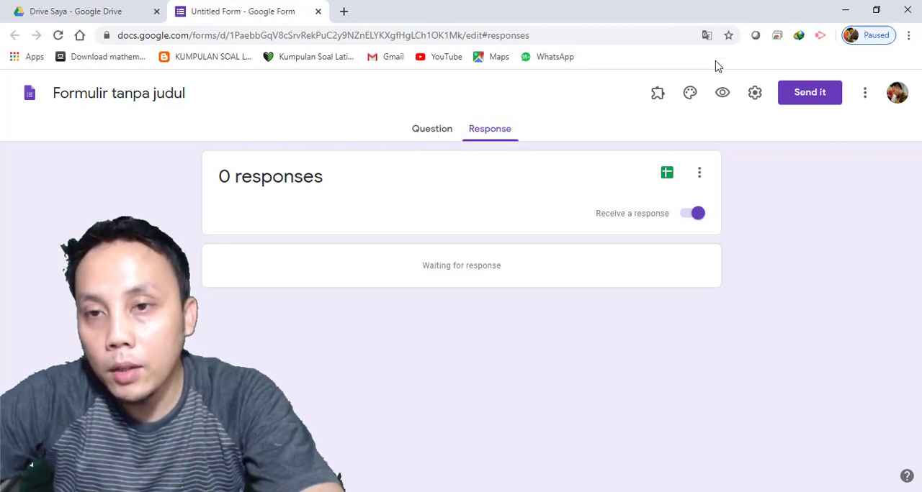
Change the page's translation language back to Indonesian
right_click(792, 158)
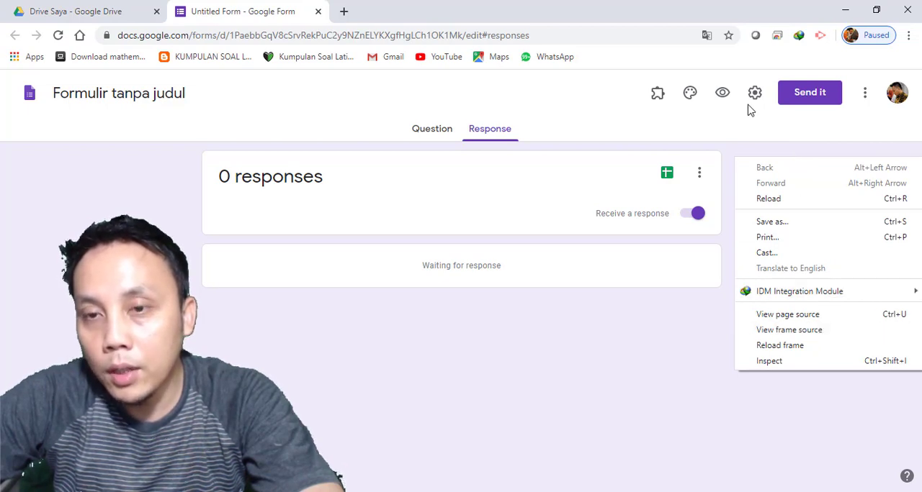
click(715, 352)
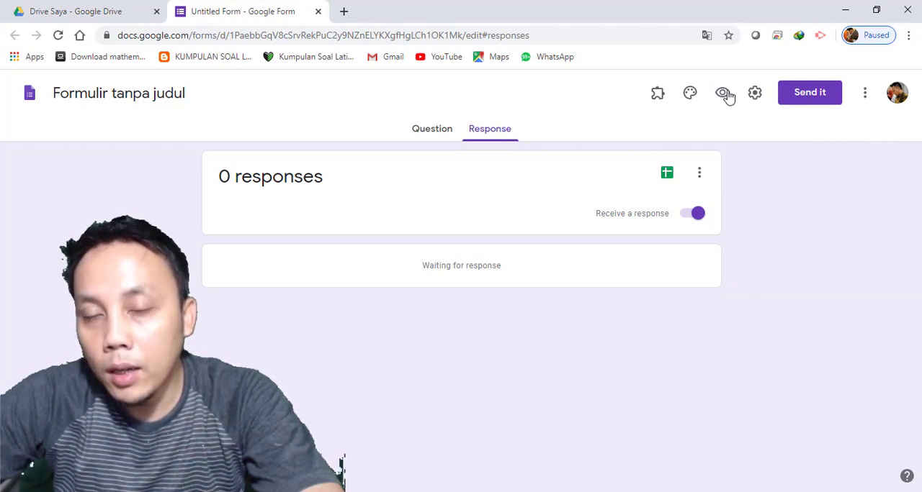
click(706, 36)
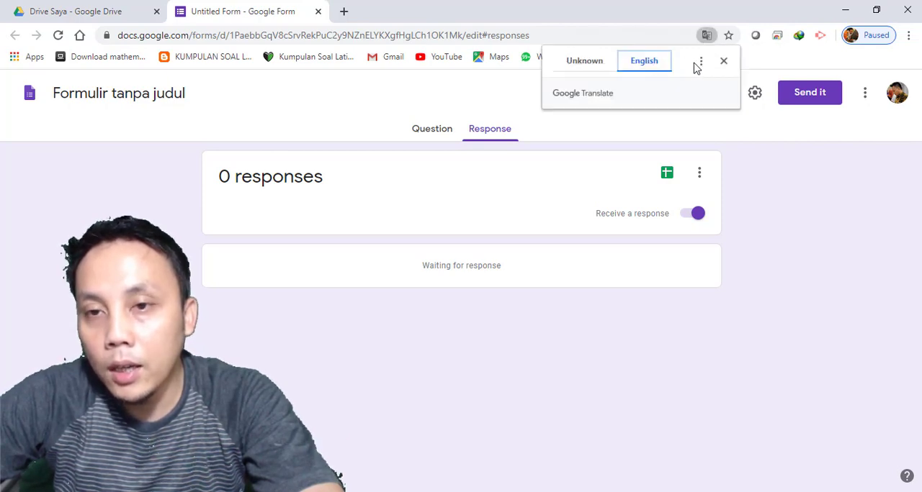
click(700, 62)
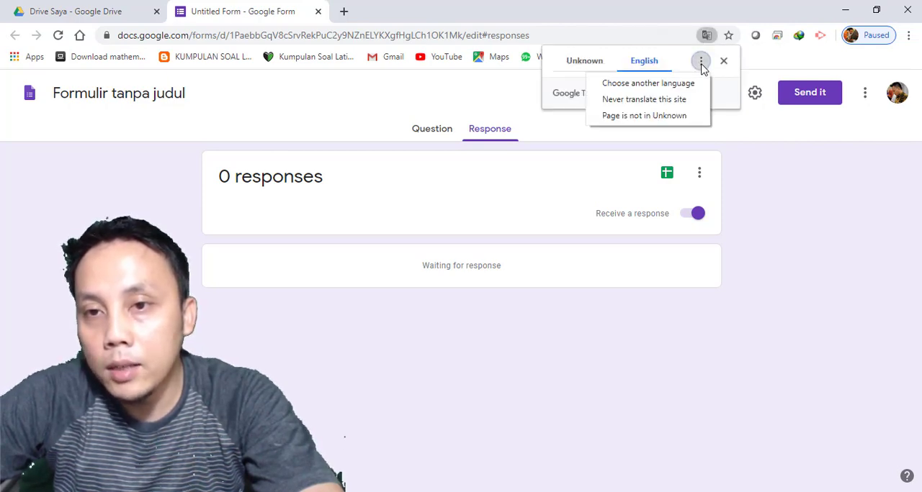
click(671, 87)
click(704, 96)
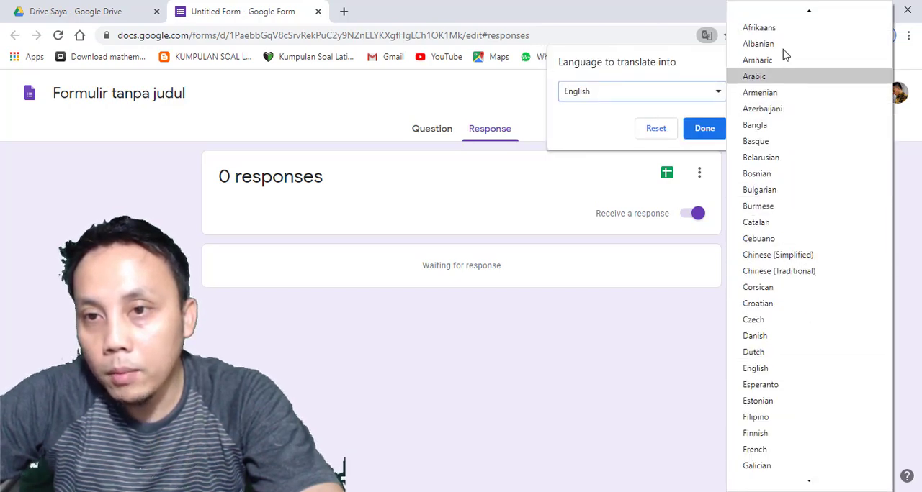
scroll(784, 360, down, 4)
scroll(777, 425, down, 5)
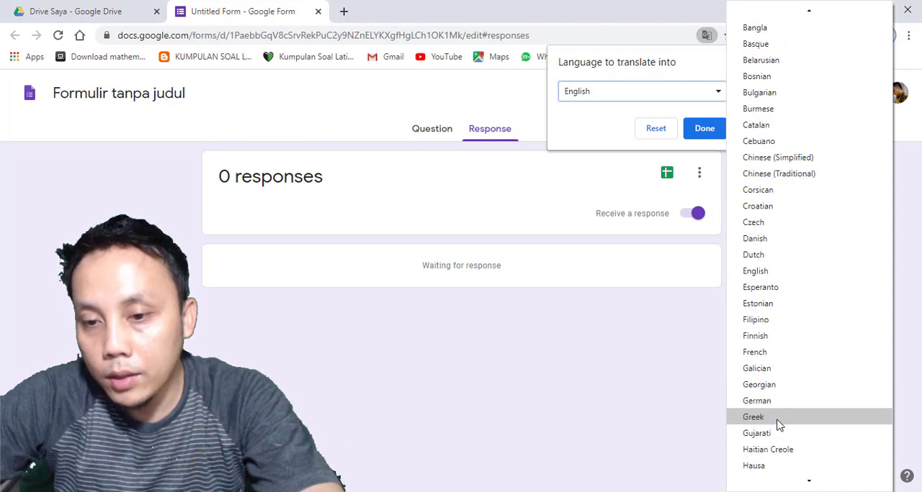
scroll(777, 432, down, 1)
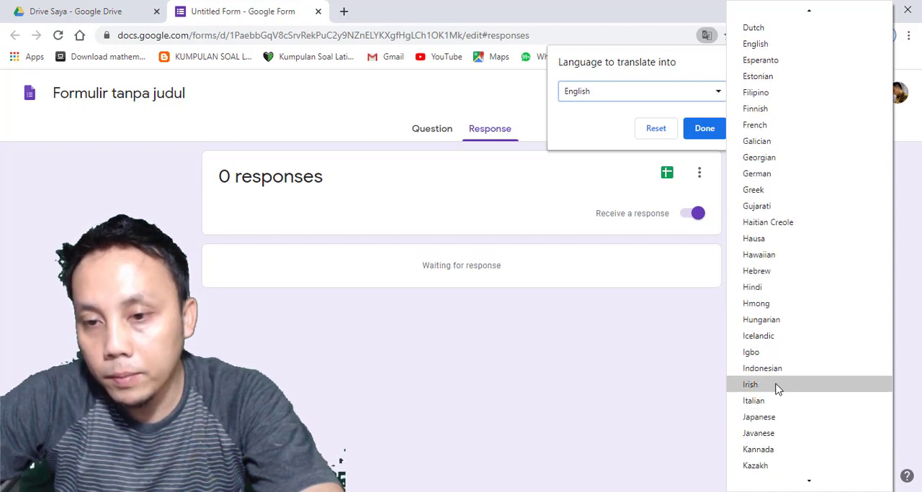
click(777, 370)
click(700, 134)
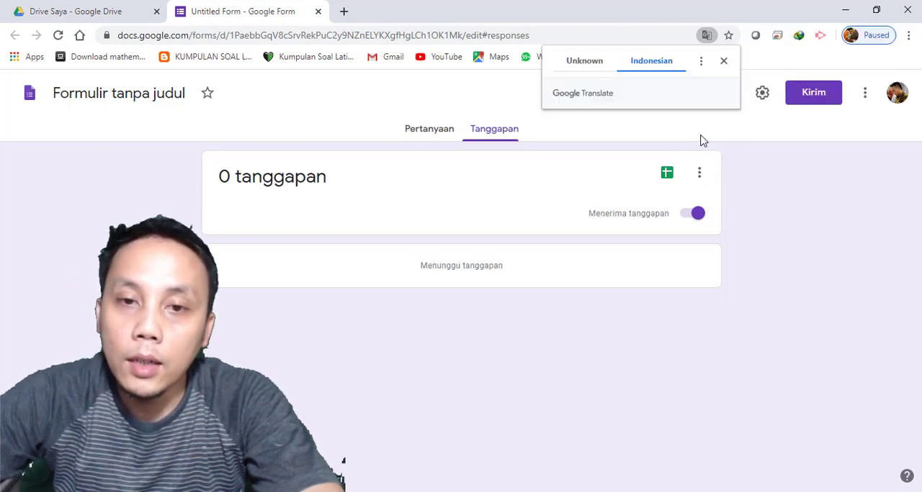
Look at the form's question and response views, ending in the question editor
click(429, 136)
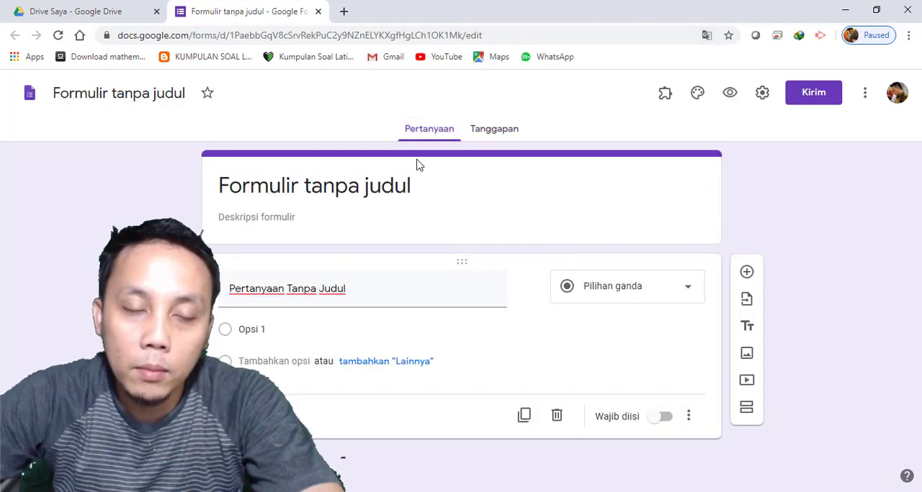
click(497, 132)
click(421, 141)
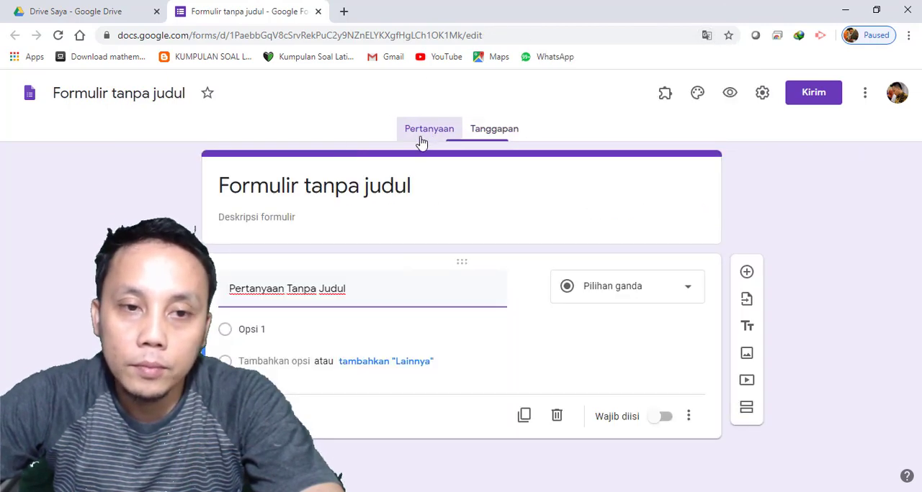
click(141, 103)
Title the first question "Nama" and set its answer type to Jawaban singkat
click(286, 282)
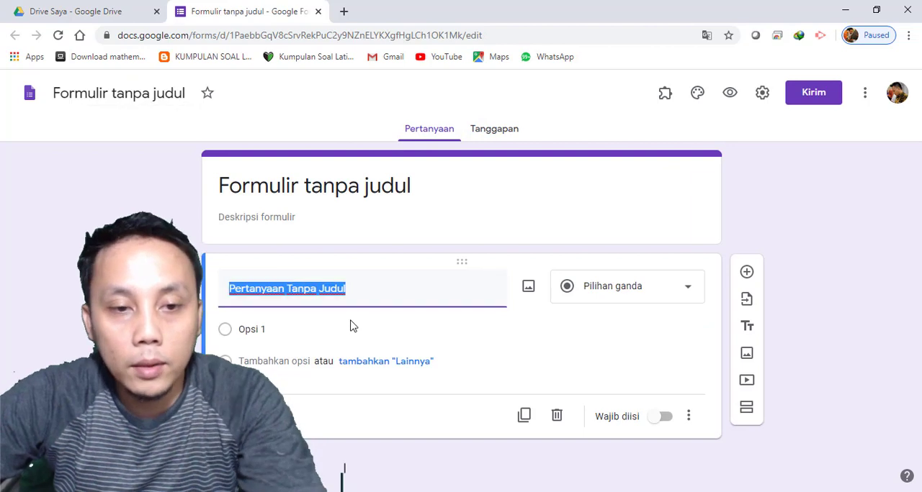
text(Na)
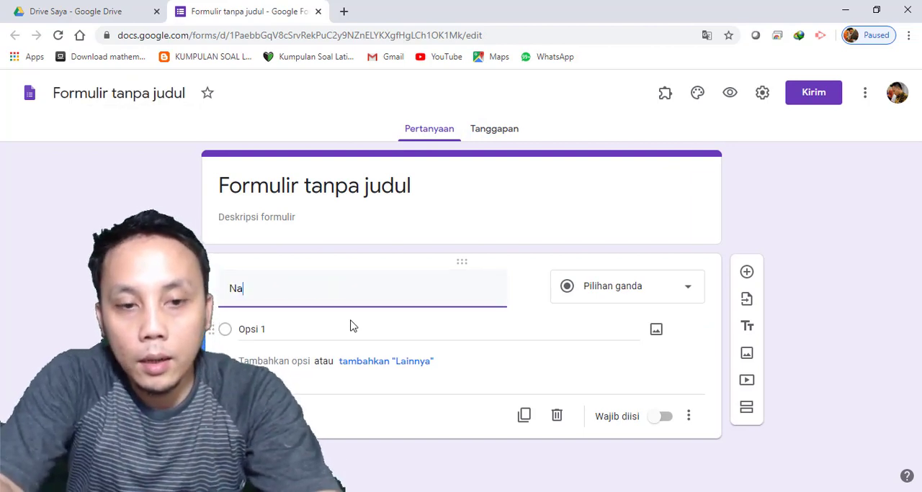
text(ma)
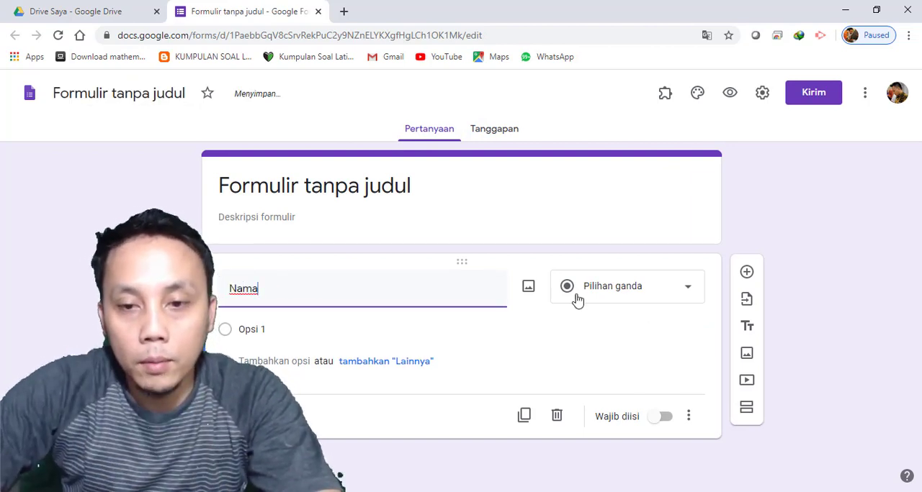
click(593, 286)
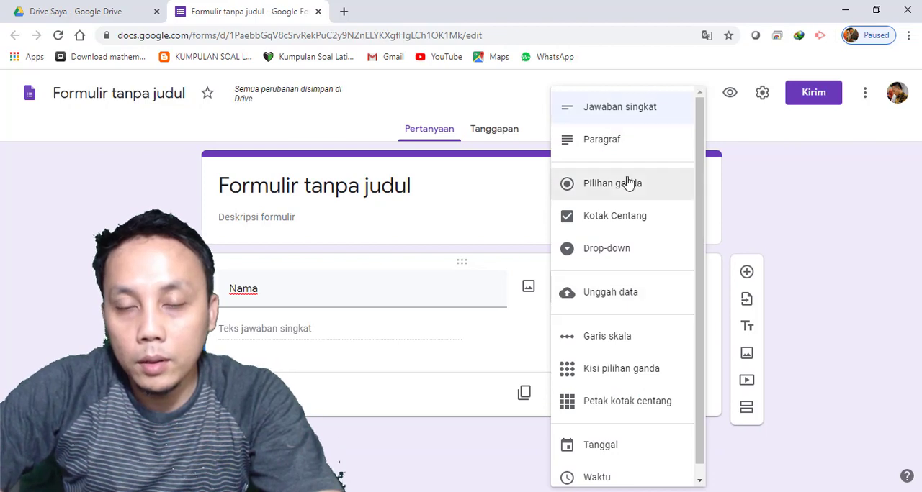
click(621, 113)
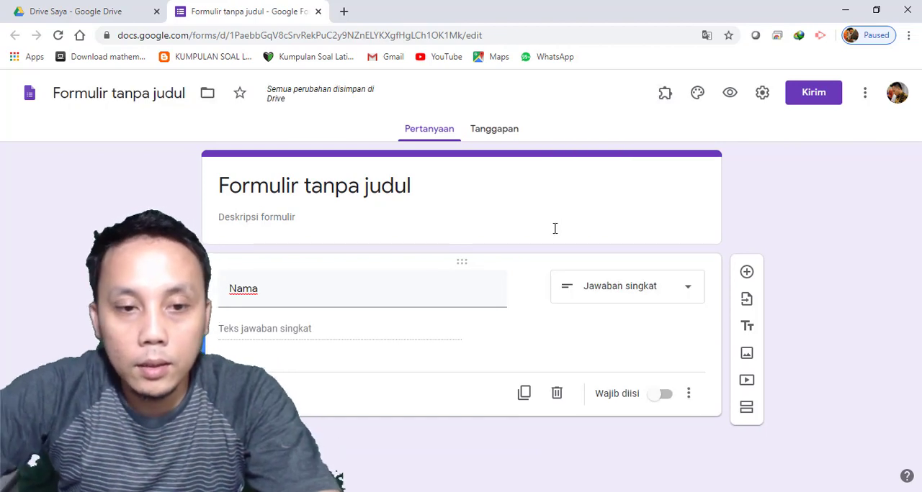
Make the Nama question required and add the description "isikan Nama Lengkap" to it
click(682, 397)
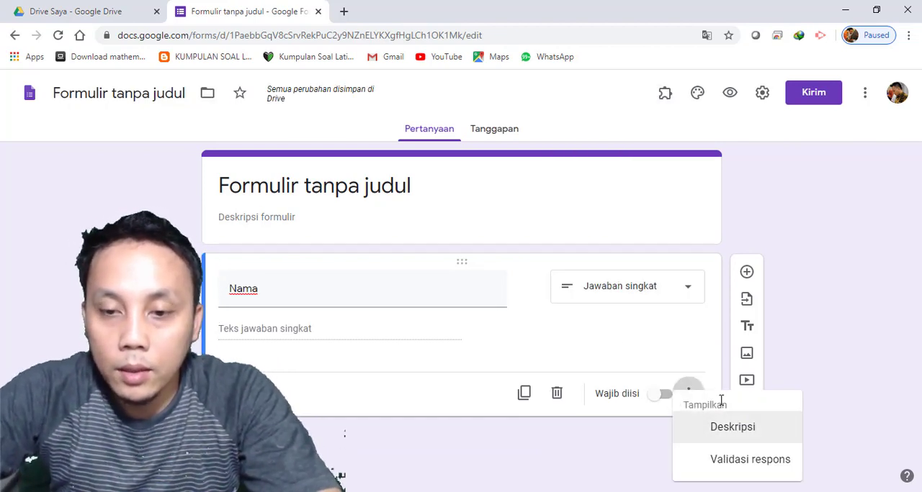
click(662, 394)
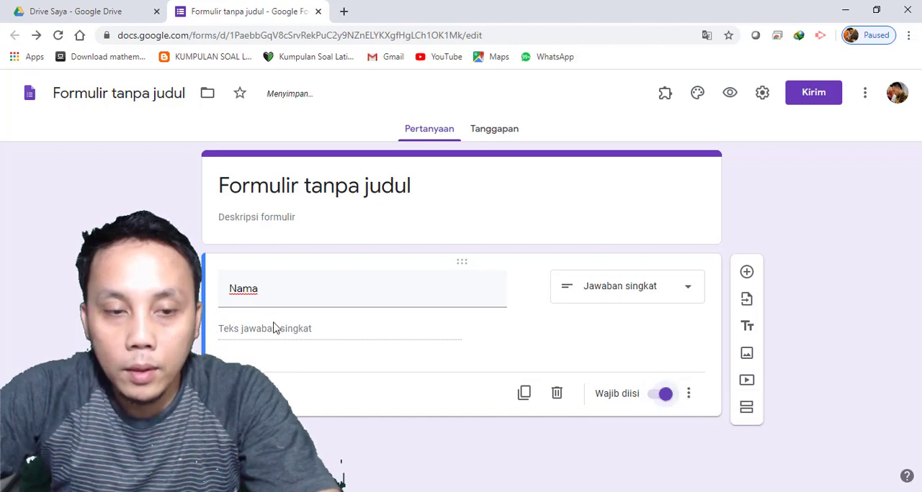
click(689, 394)
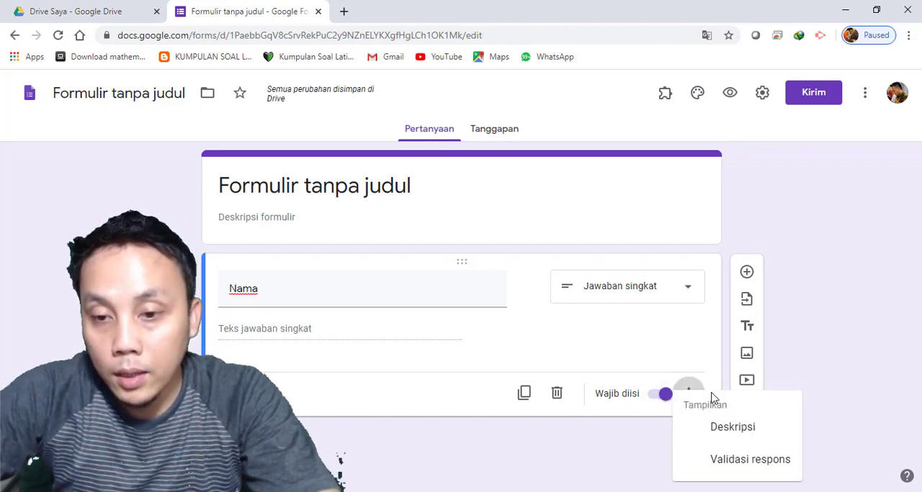
click(748, 430)
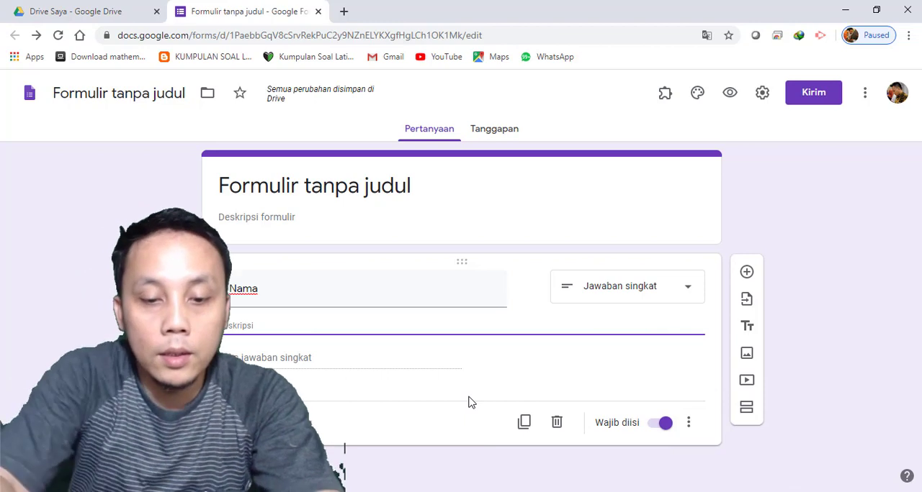
text(T)
key(BackSpace)
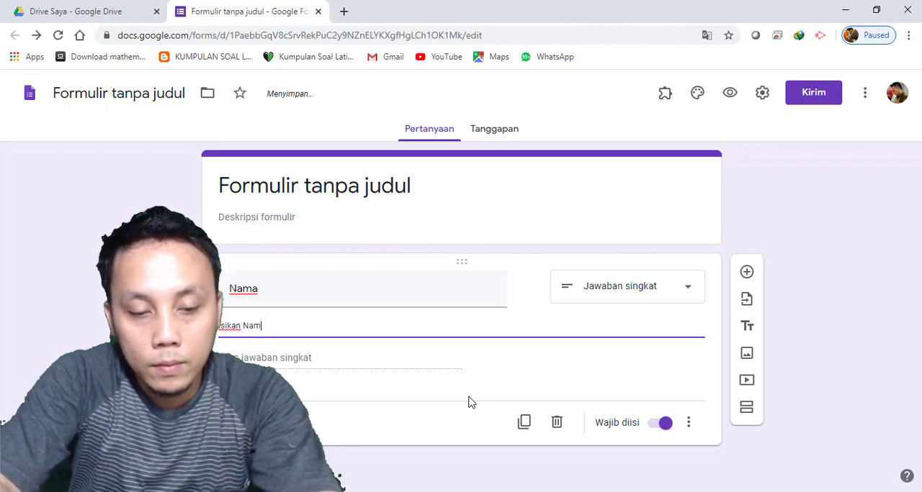
text(kap)
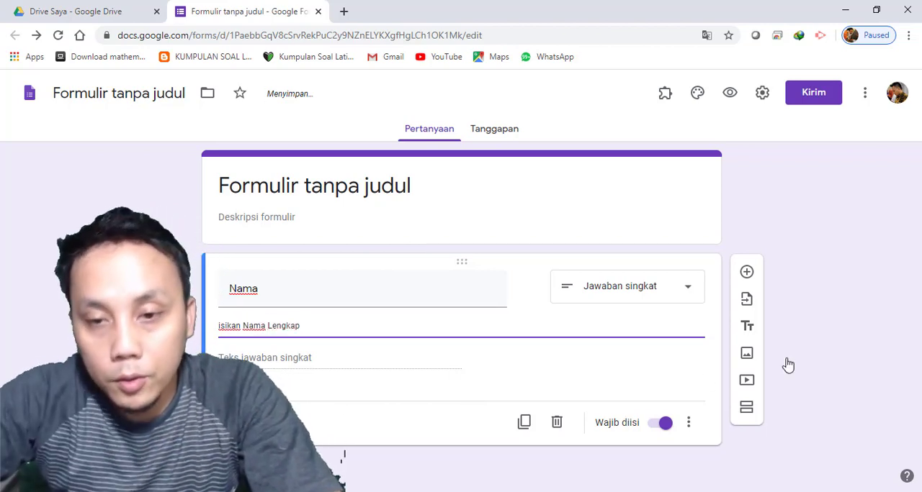
click(872, 349)
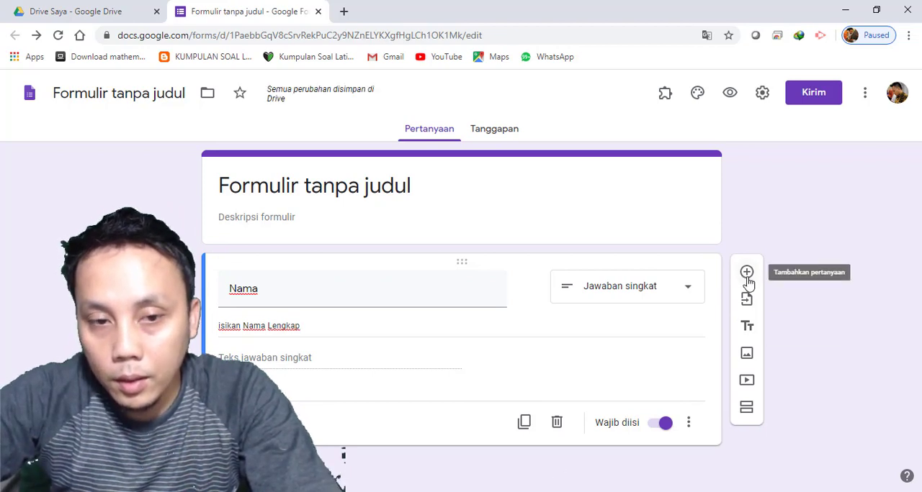
Add a multiple-choice question titled "Kelas" with the options "Kelas IX A" and "Kelas IX B"
click(746, 273)
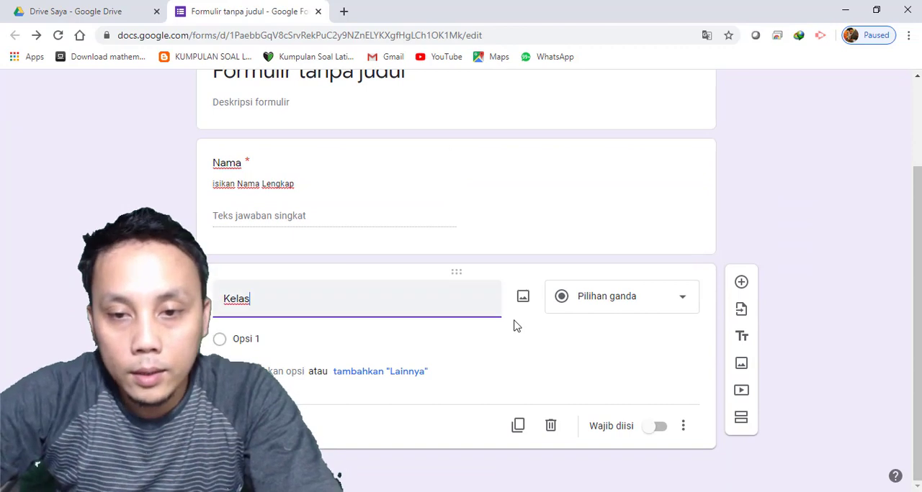
click(345, 345)
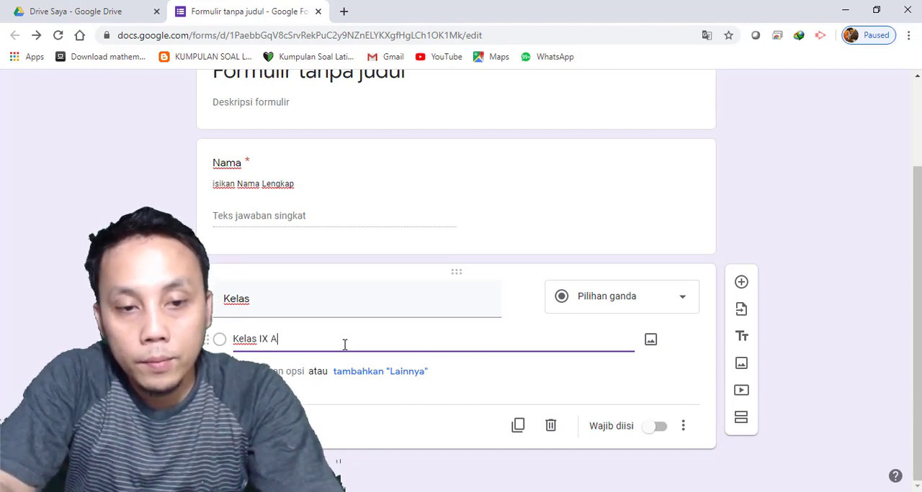
key(Return)
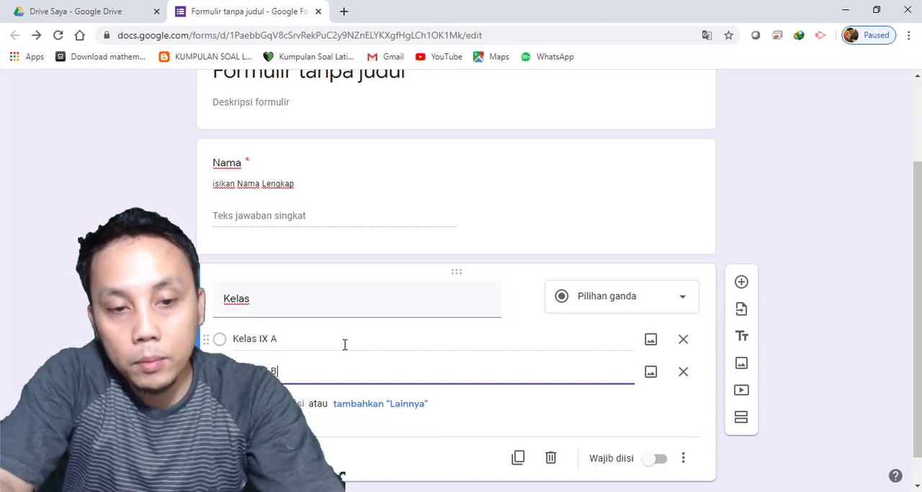
Add the option "Kelas IX C" to the Kelas question and make the question required
key(Return)
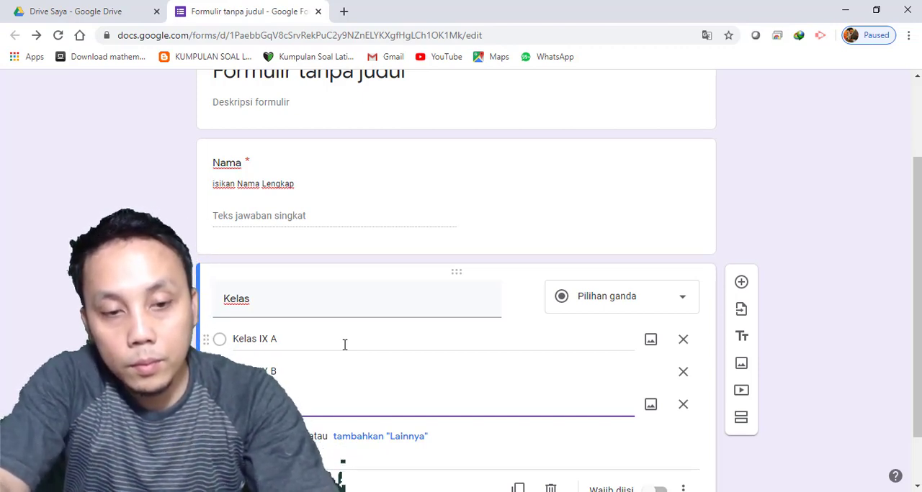
scroll(895, 314, down, 1)
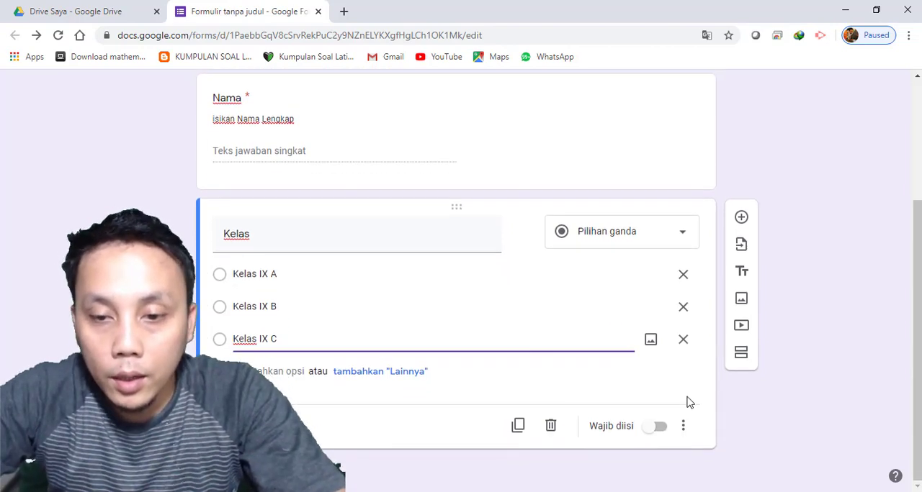
click(662, 427)
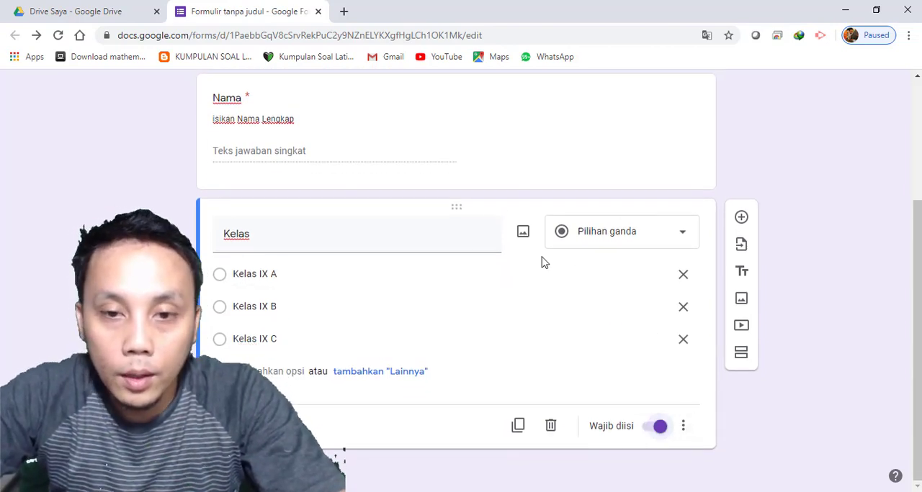
Add the description "pilih salah satu" to the Kelas question
click(683, 427)
click(738, 393)
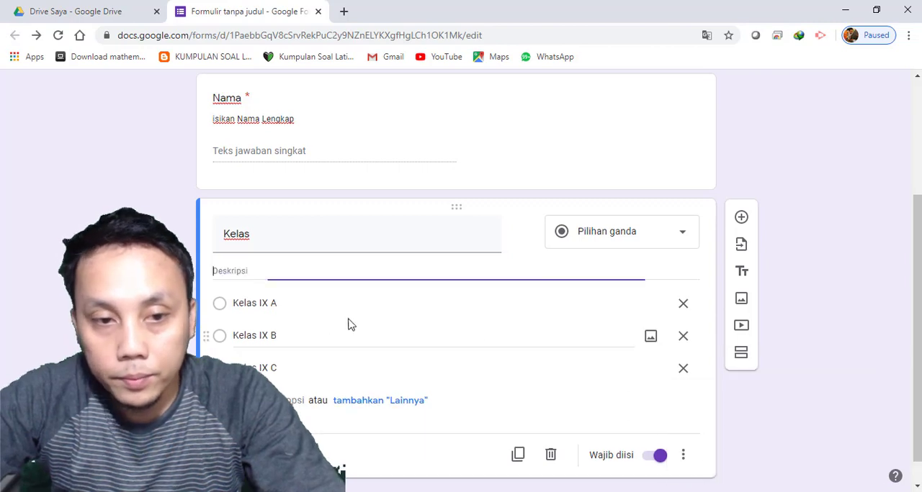
text(Pilih sa)
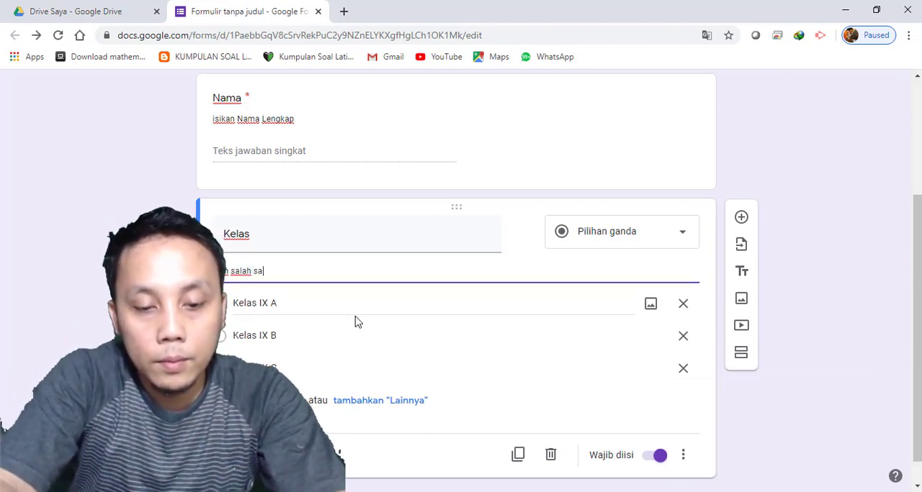
click(889, 265)
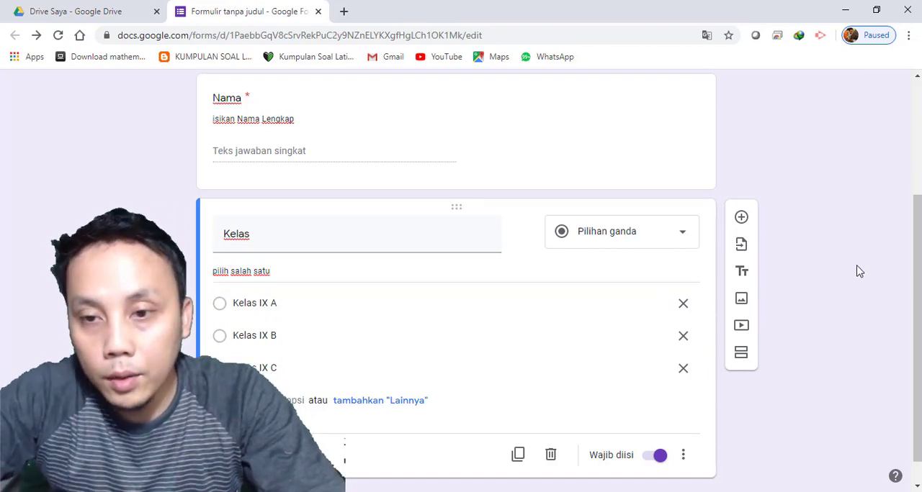
Add a new section after the Kelas question and title it "Soal"
click(740, 352)
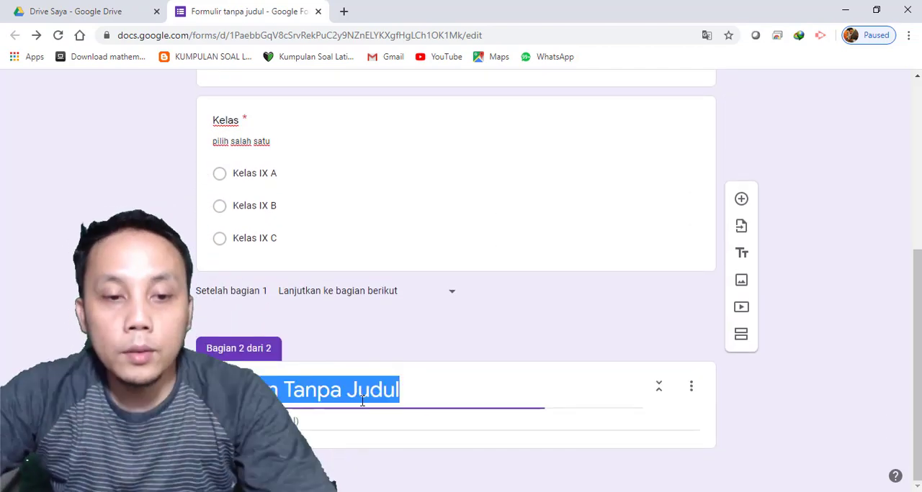
key(BackSpace)
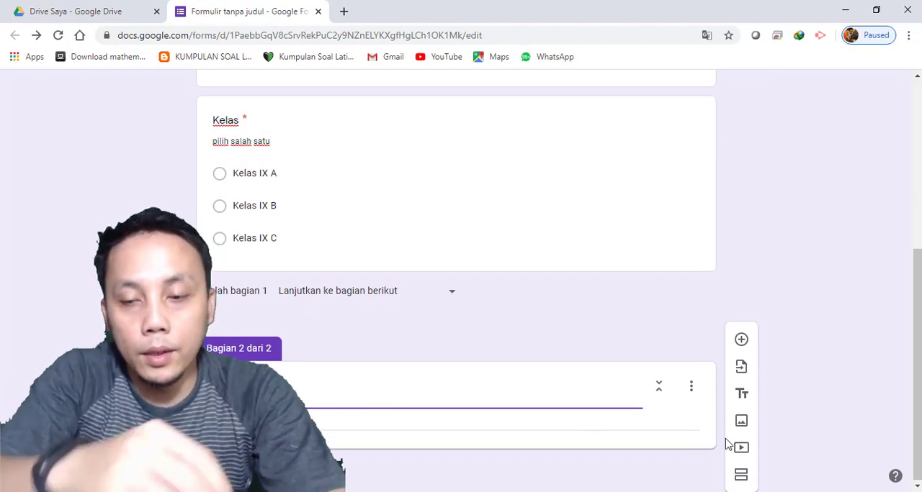
click(385, 419)
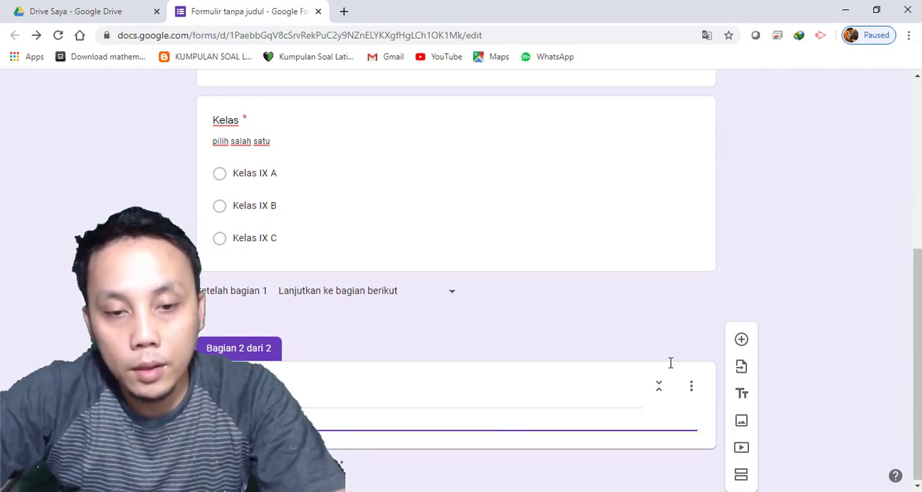
Add the question "Siapa Presiden RI Ke -7" to the Soal section with the answer type Jawaban singkat
click(740, 343)
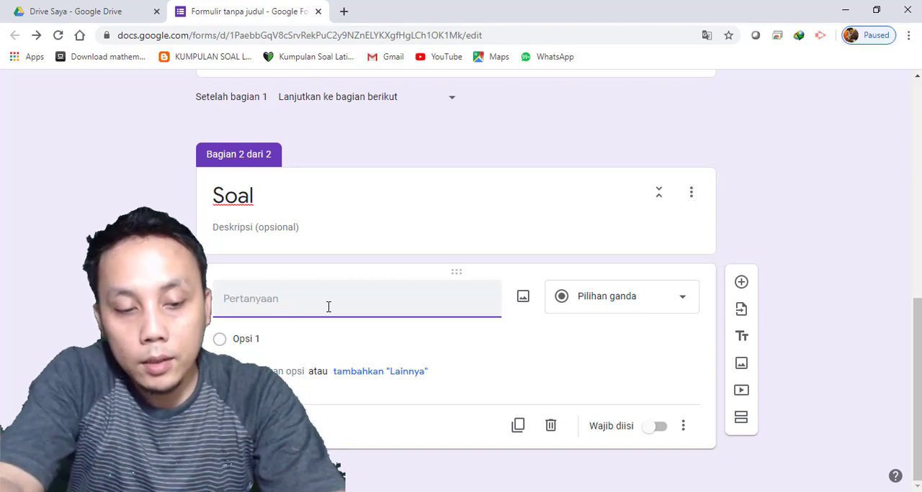
text(Siapa Pres)
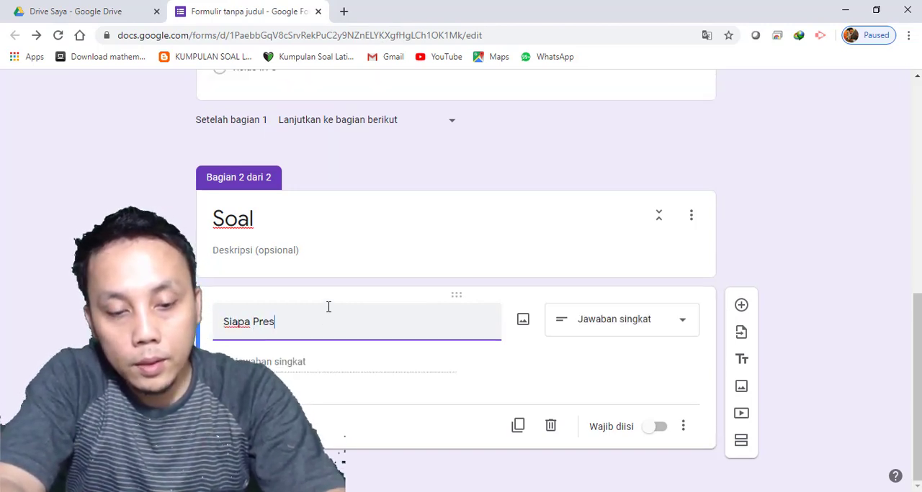
text(iden RI Ke -7)
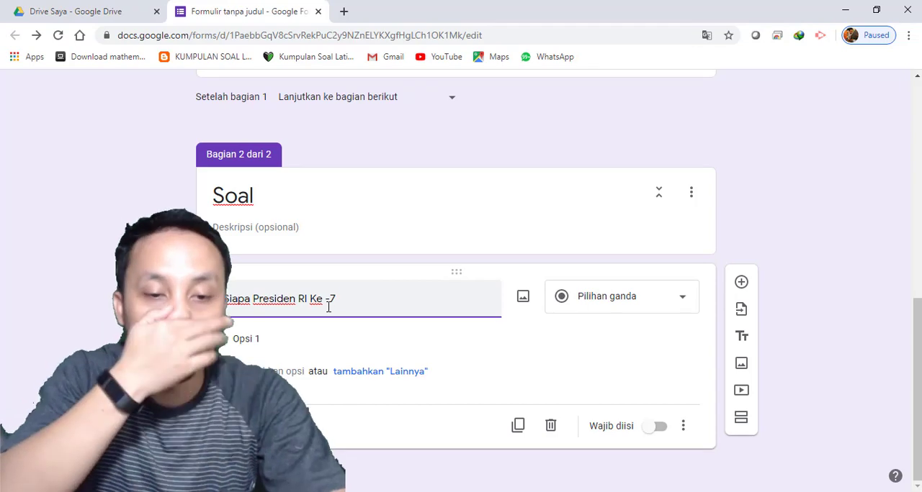
click(340, 342)
click(672, 308)
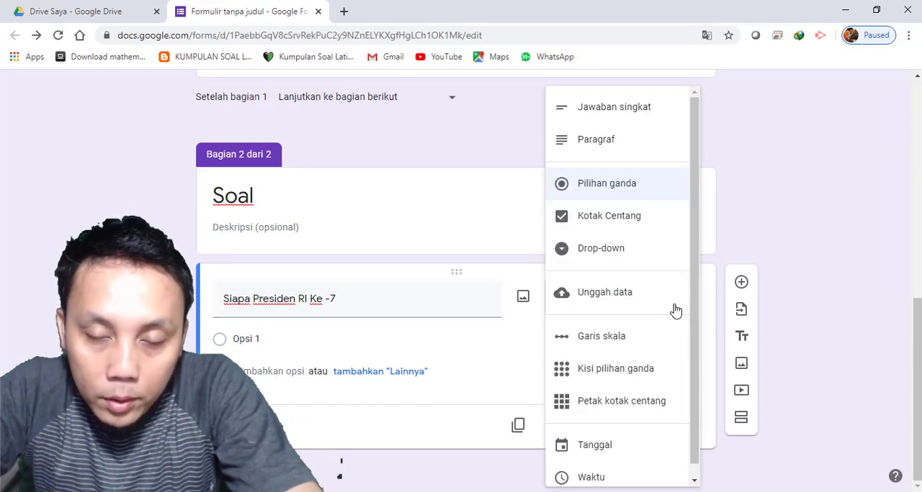
click(632, 110)
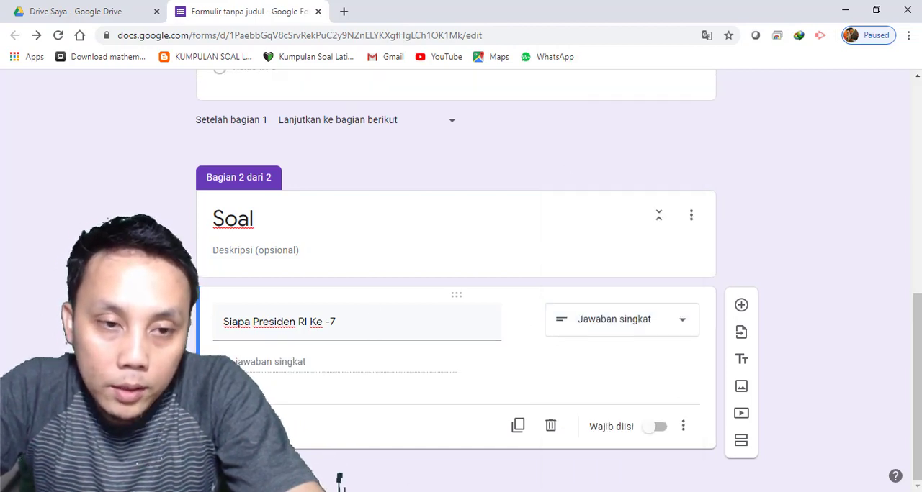
Title the form "Ulangah Harian Bab 2" and give the form file the same name
scroll(383, 337, up, 10)
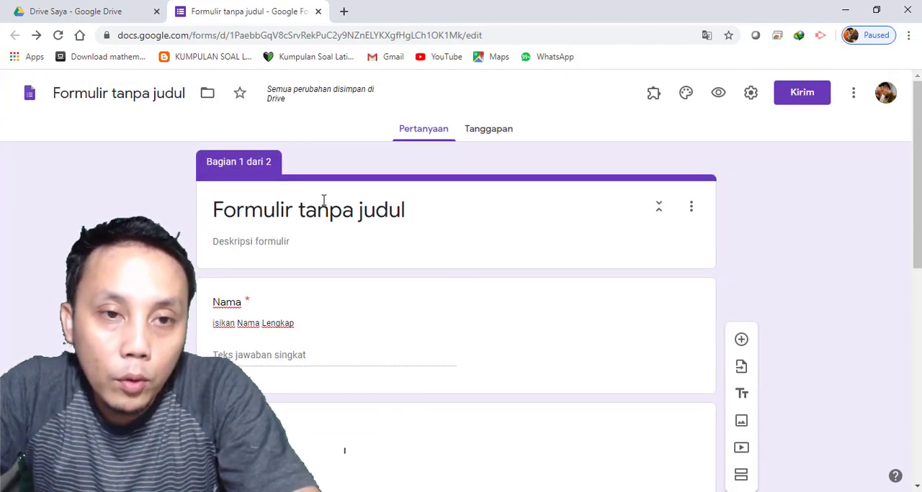
click(409, 214)
text(SOal)
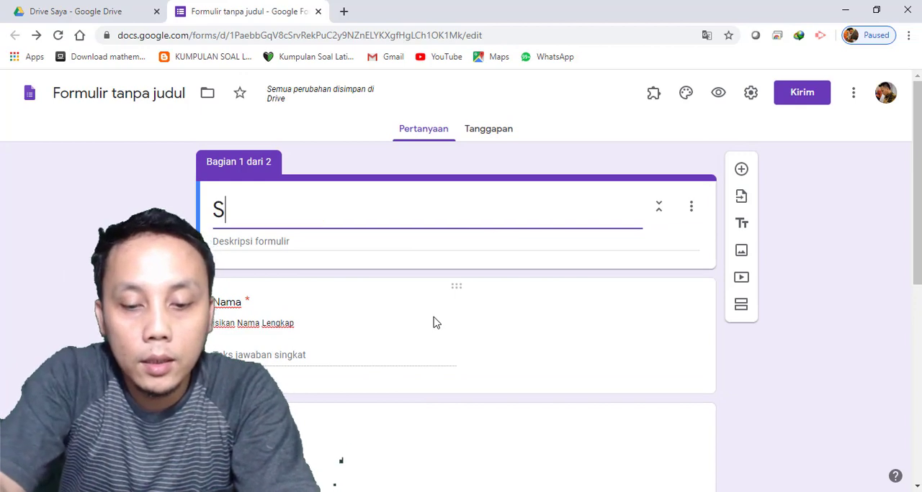
key(BackSpace)
key(BackSpace)
key(BackSpace)
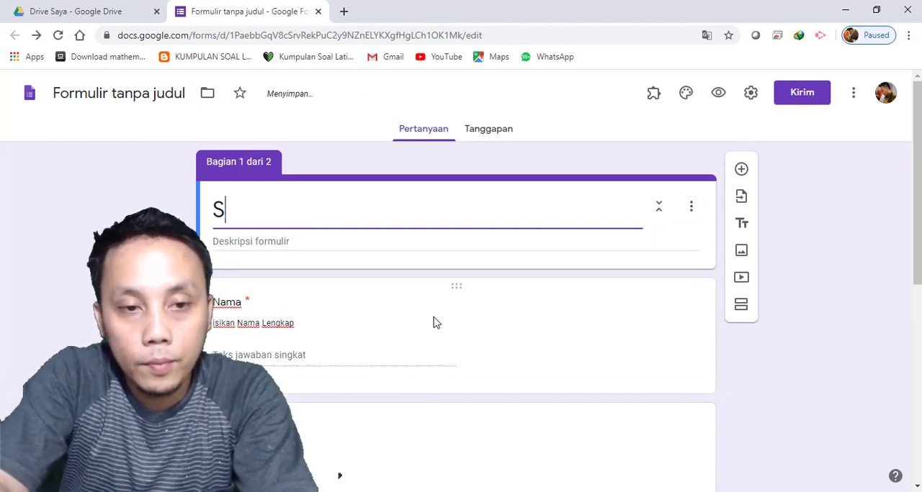
key(BackSpace)
text(Ulan)
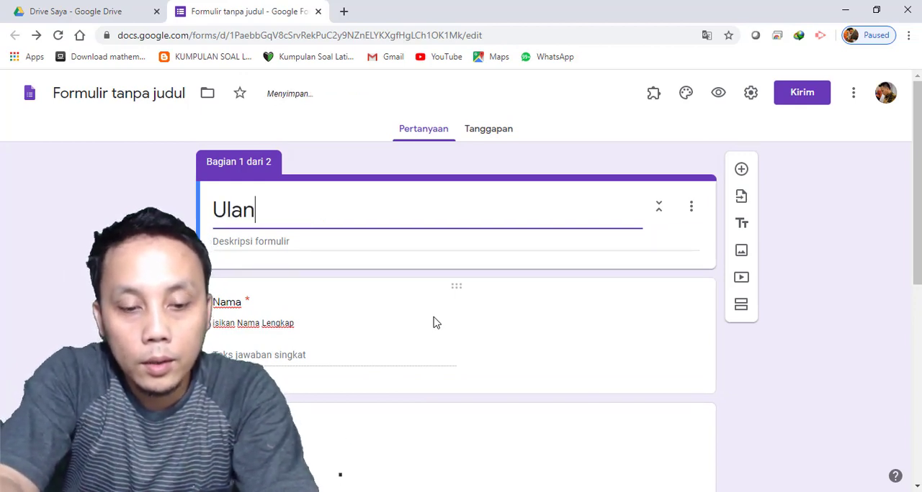
text(gah)
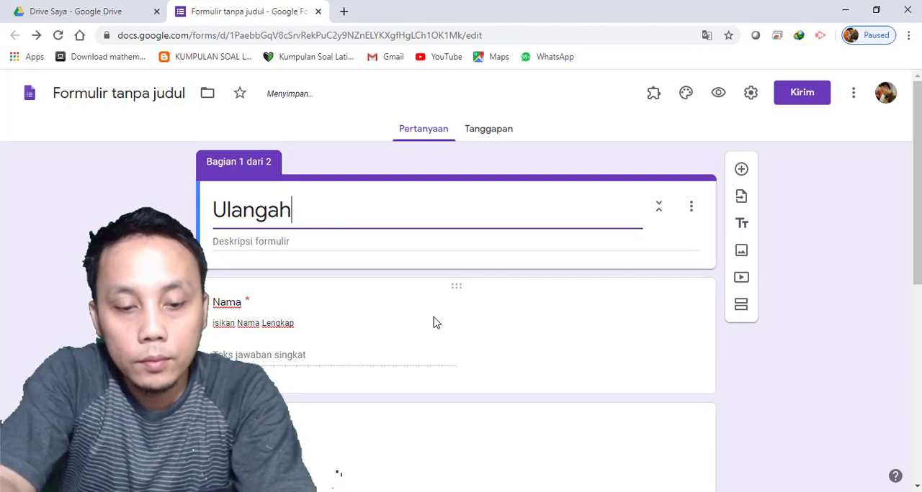
text( Harian Ba)
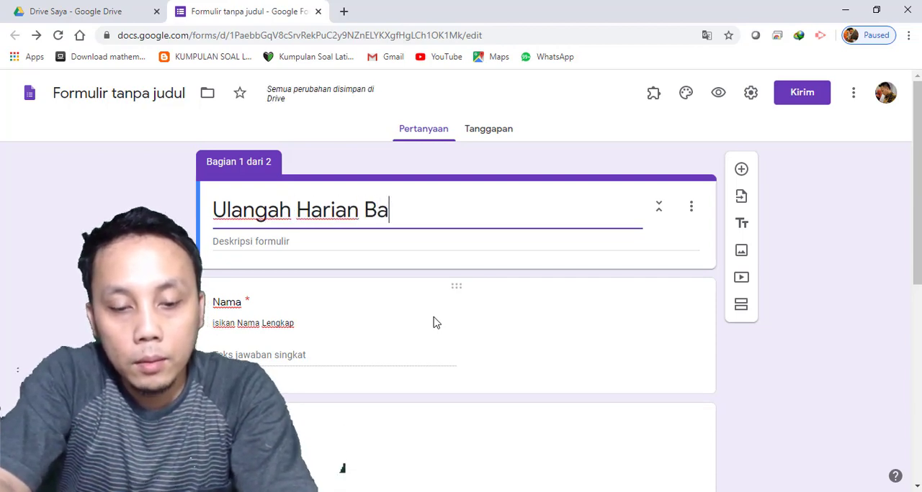
text(b )
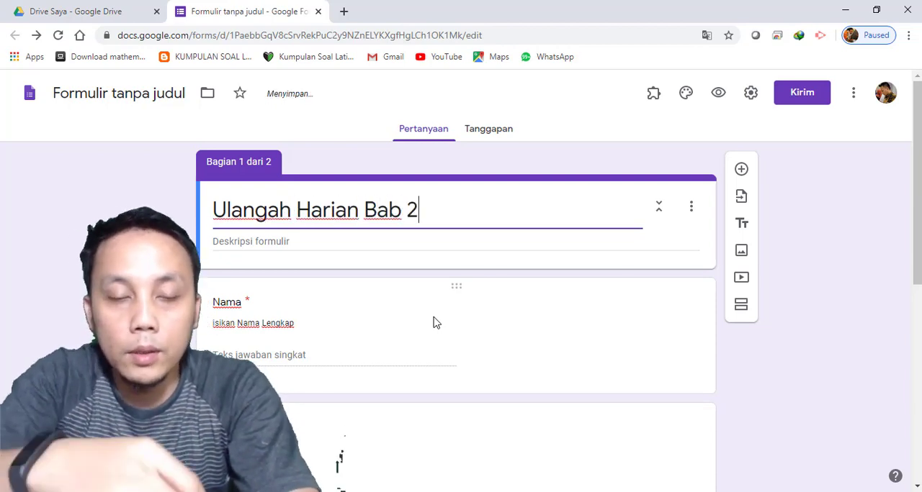
text(2)
click(120, 94)
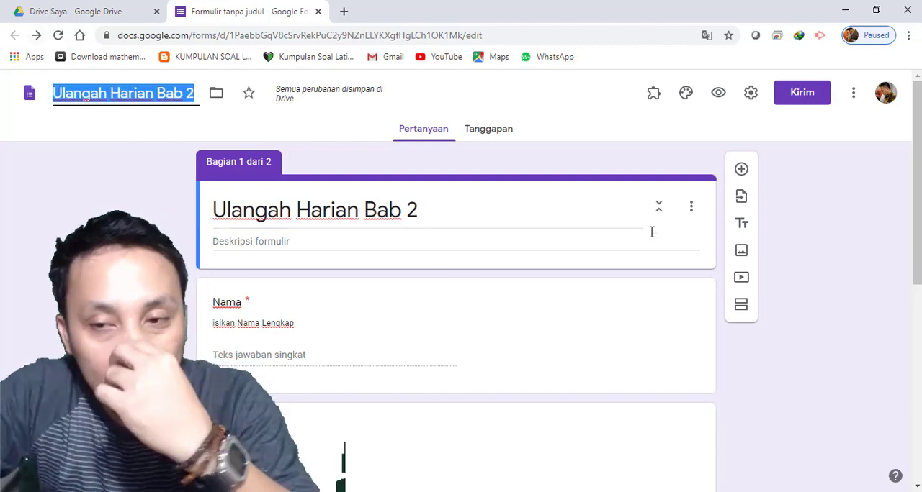
Turn on the Buat kuis ini option in the form's quiz settings
click(746, 99)
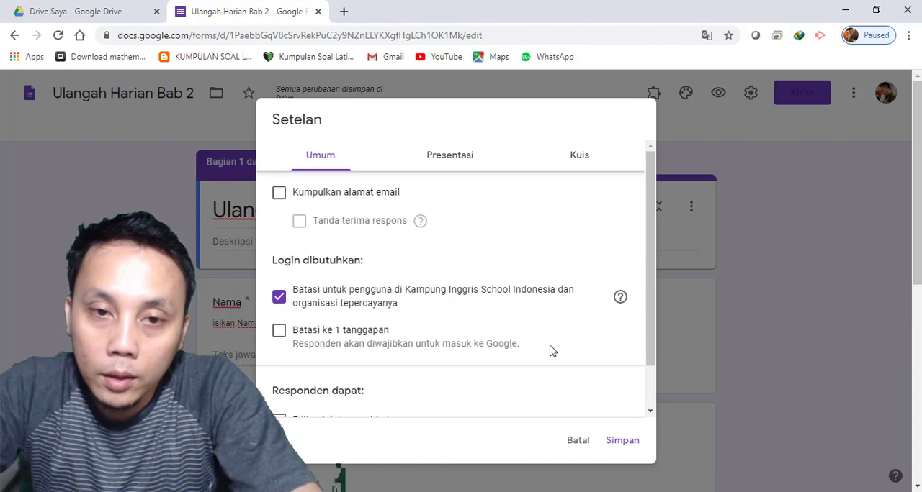
click(585, 164)
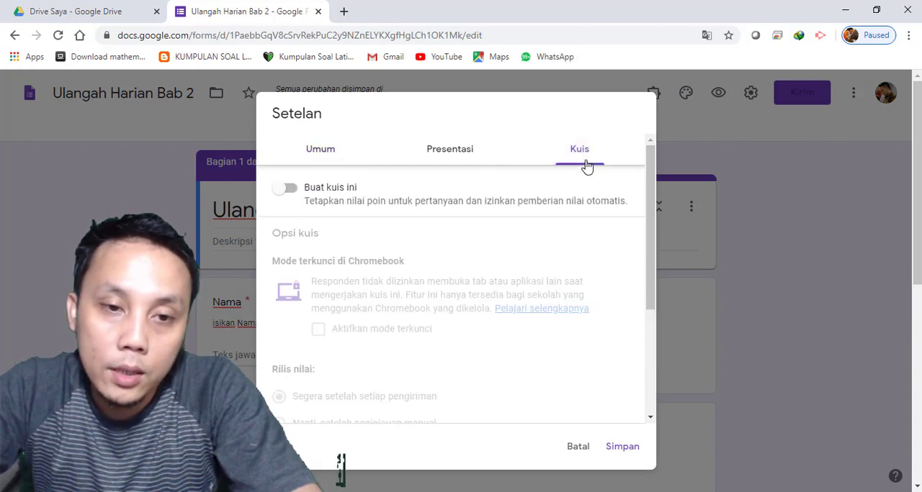
click(295, 193)
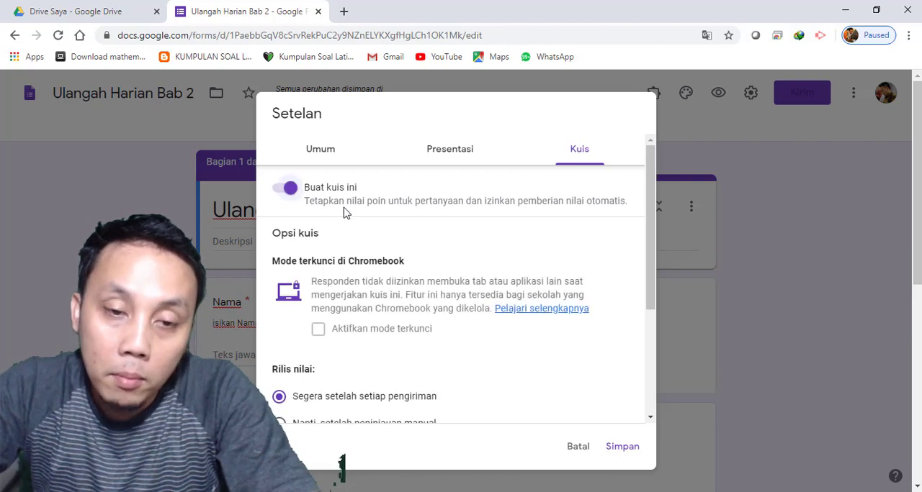
Stop respondents from seeing Jawaban yang benar and Nilai poin, and save the quiz settings
scroll(414, 280, down, 2)
scroll(422, 277, down, 5)
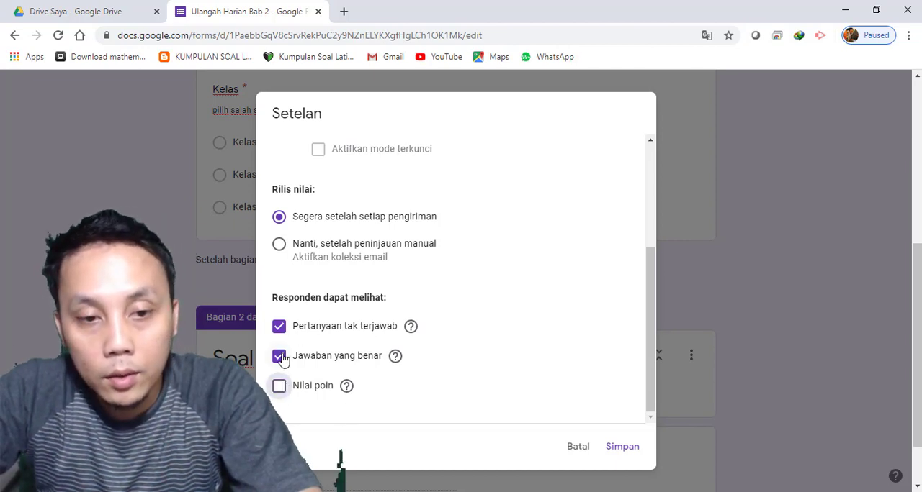
click(279, 357)
scroll(328, 365, up, 1)
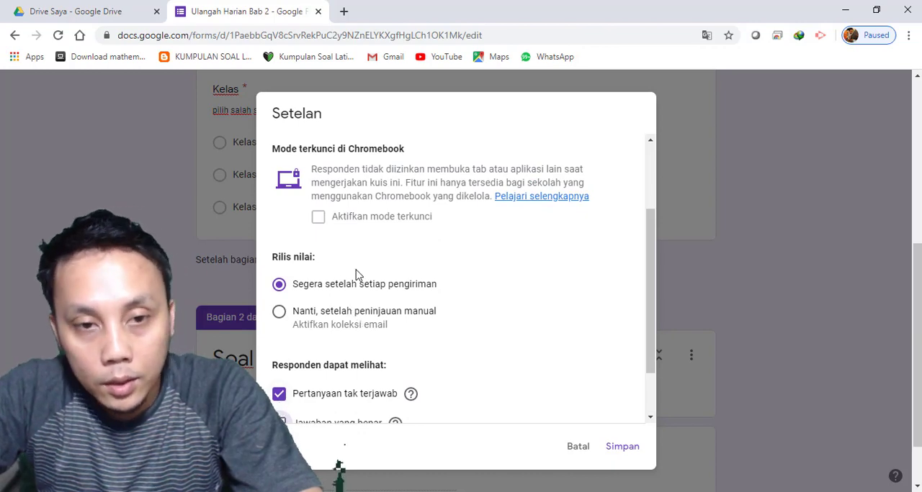
scroll(357, 299, up, 2)
scroll(418, 216, up, 3)
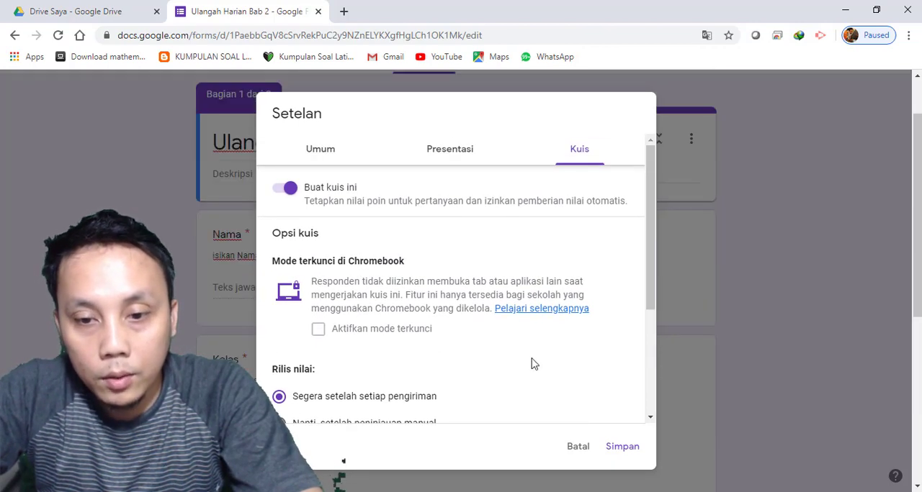
click(622, 448)
In the answer key of the question "Siapa Presiden RI Ke -7", enter "Joko Widodo" as a correct answer
scroll(381, 326, down, 7)
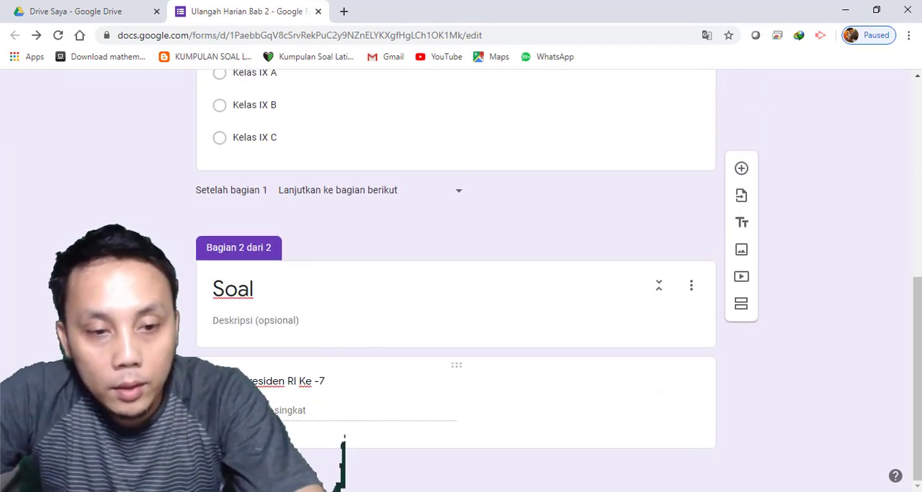
click(344, 438)
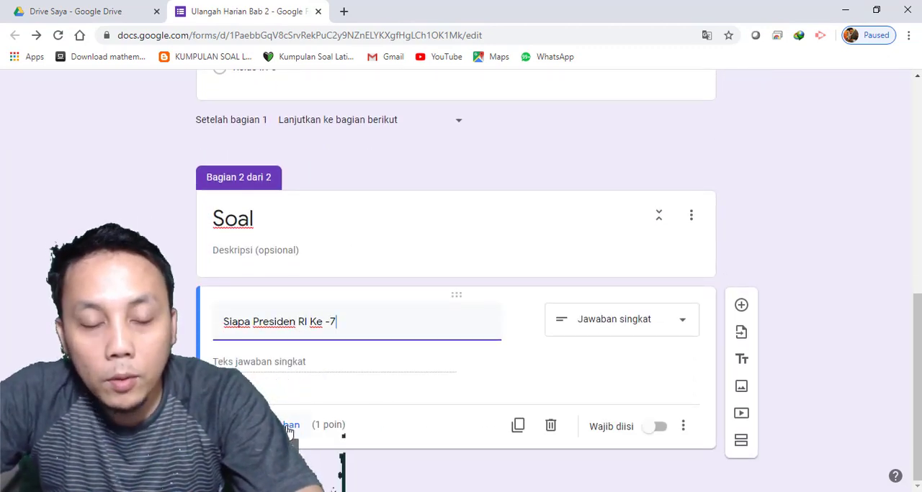
click(288, 426)
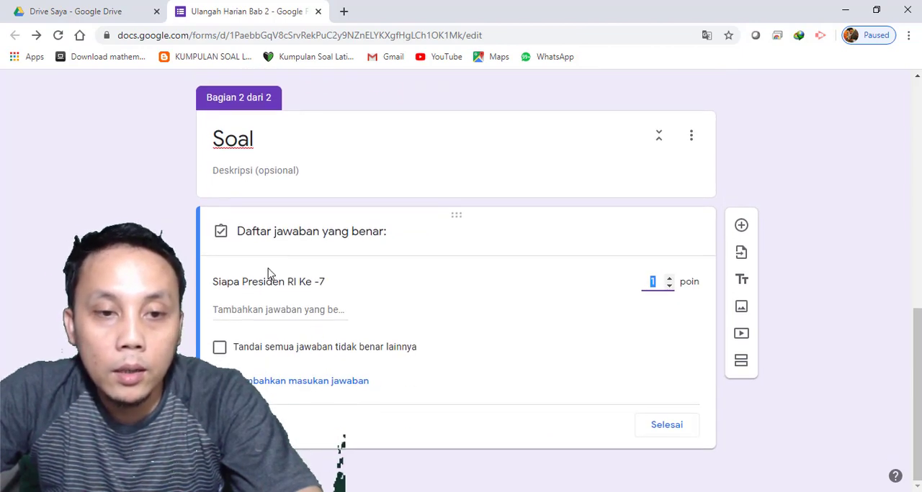
click(329, 314)
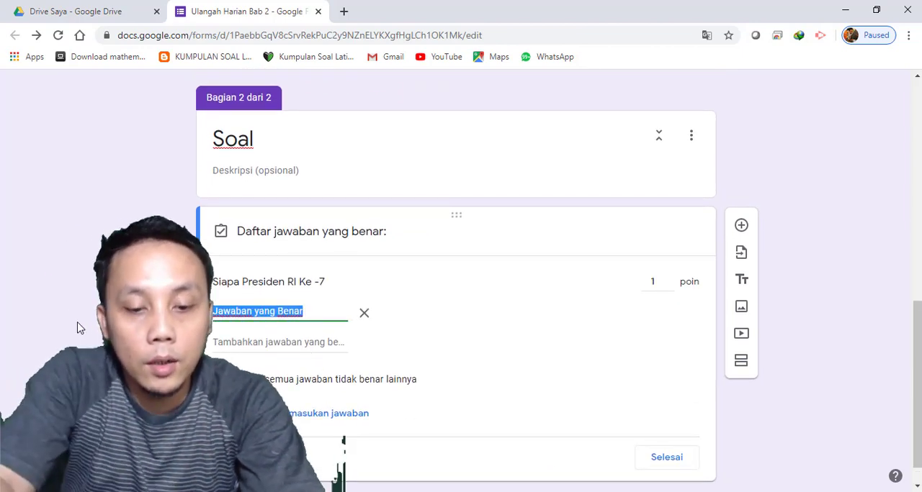
text(Joko Wo)
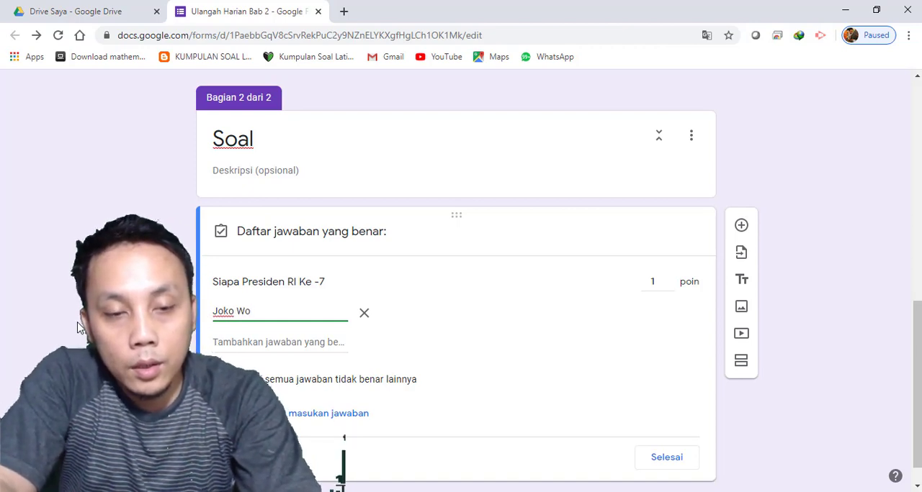
key(BackSpace)
text(idodo)
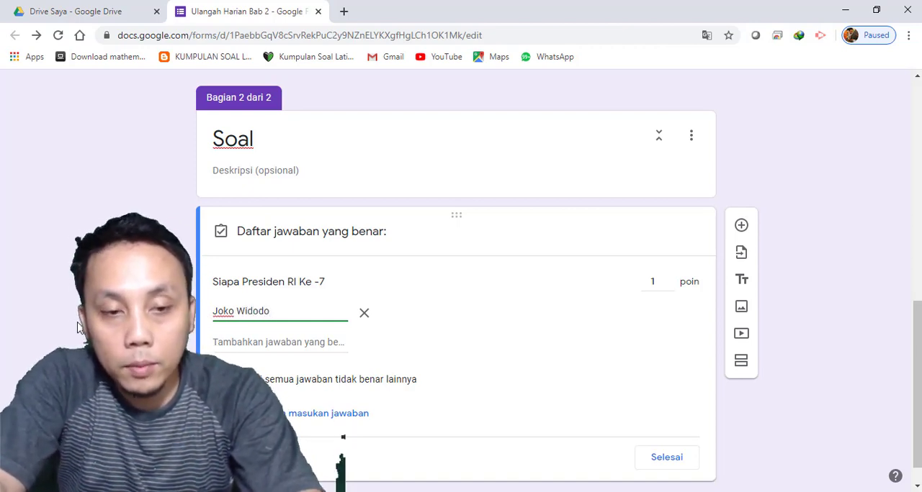
Add "Jokowi", "jokowi", "Ir. H. Joko Wododo" and "joko wododo" as further accepted answers in the answer key
key(Return)
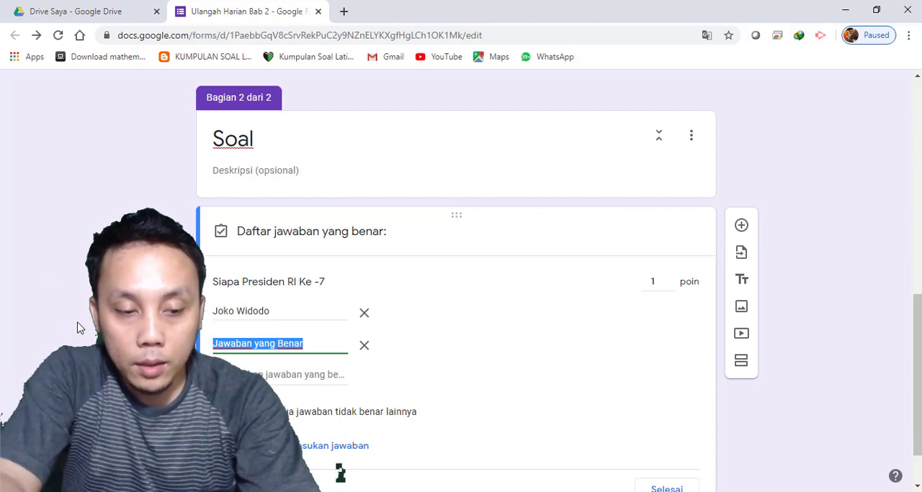
text(Jokowi)
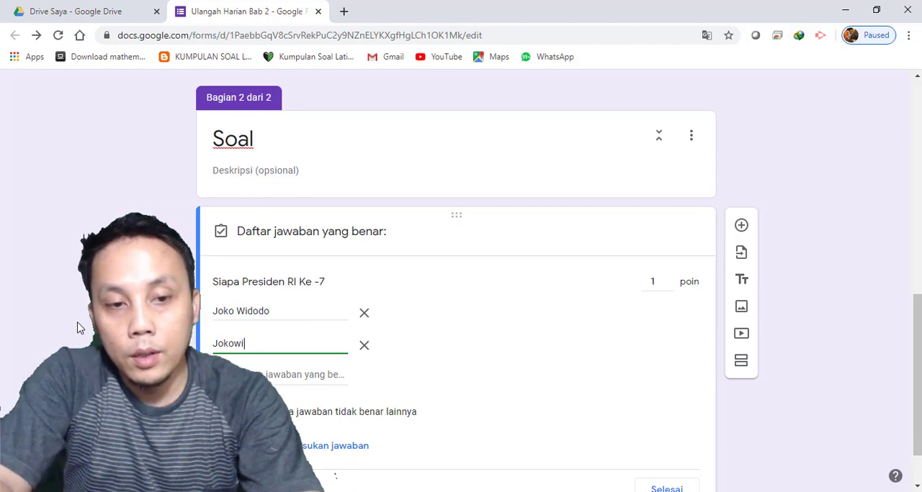
key(Return)
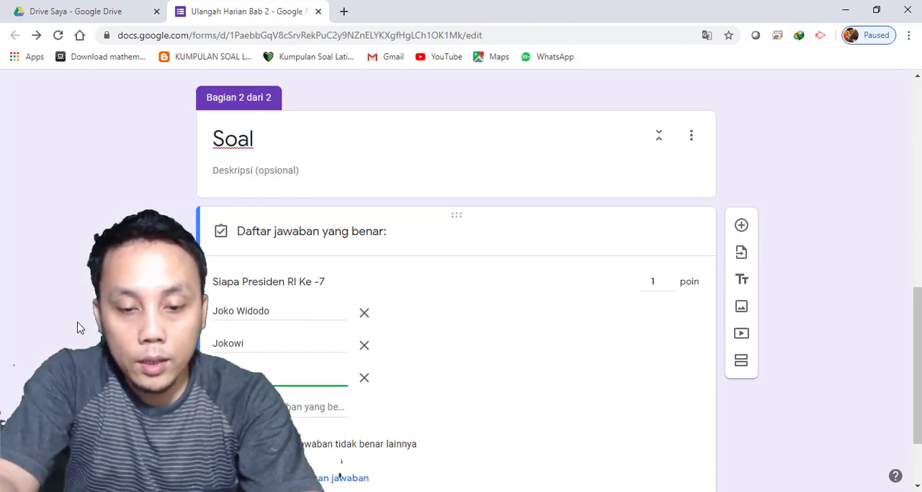
key(Return)
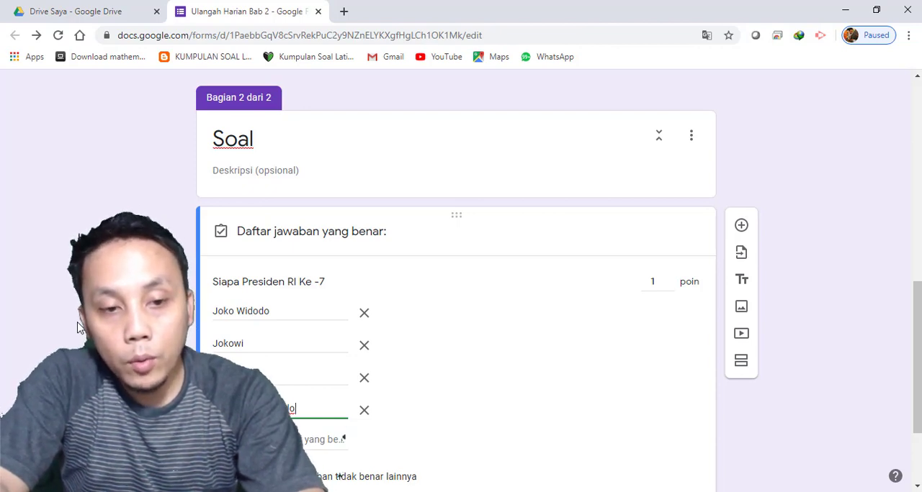
key(Return)
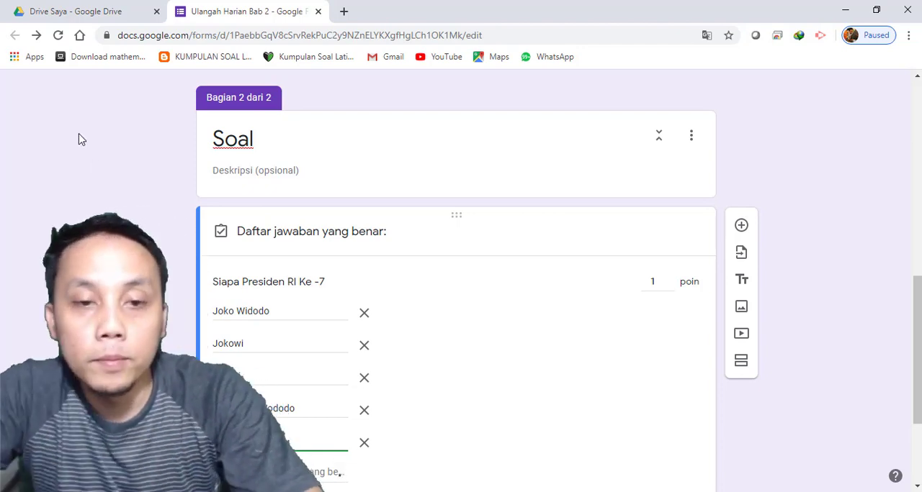
scroll(428, 365, down, 2)
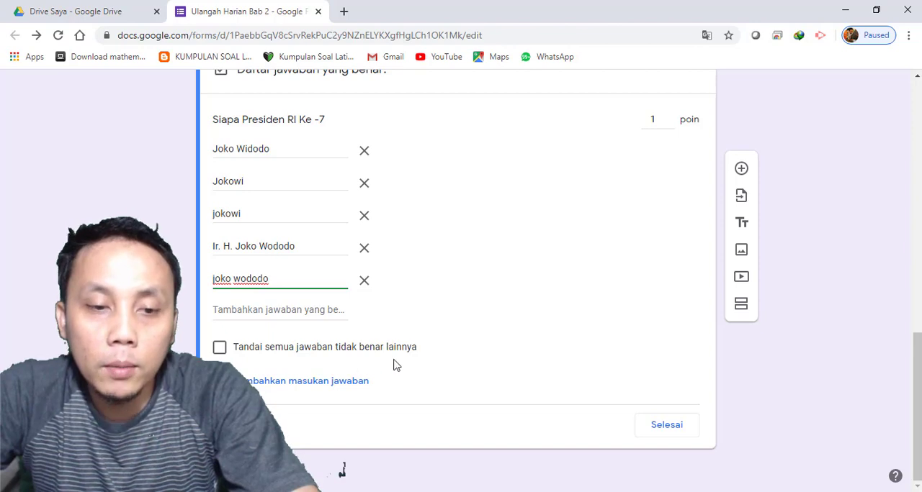
click(310, 386)
click(315, 176)
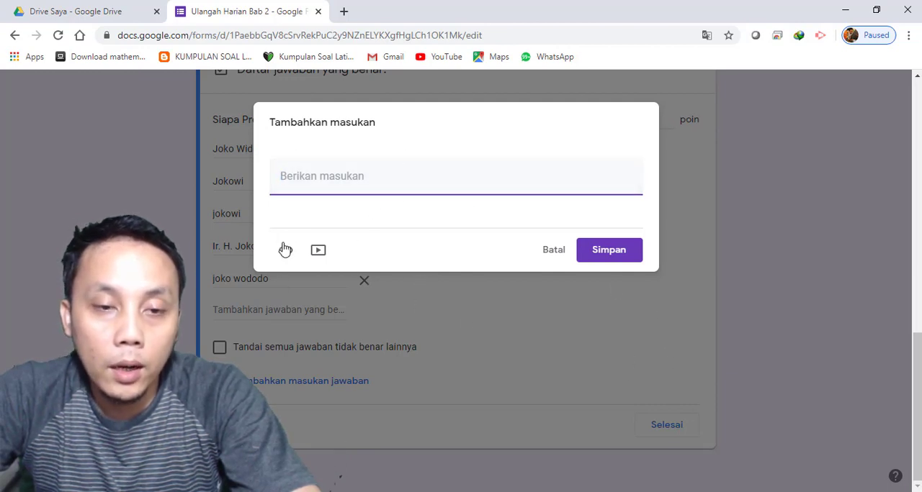
click(552, 250)
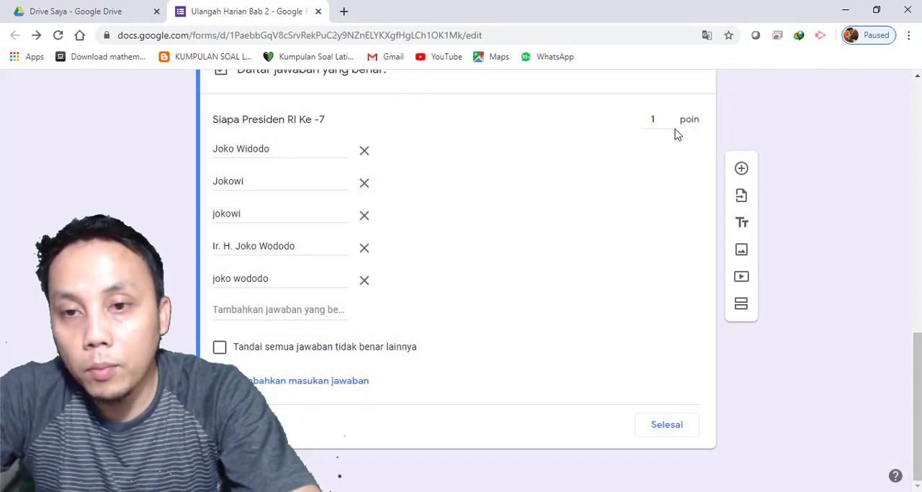
Set the value of the question "Siapa Presiden RI Ke -7" to 2 poin and finish its answer key
click(670, 118)
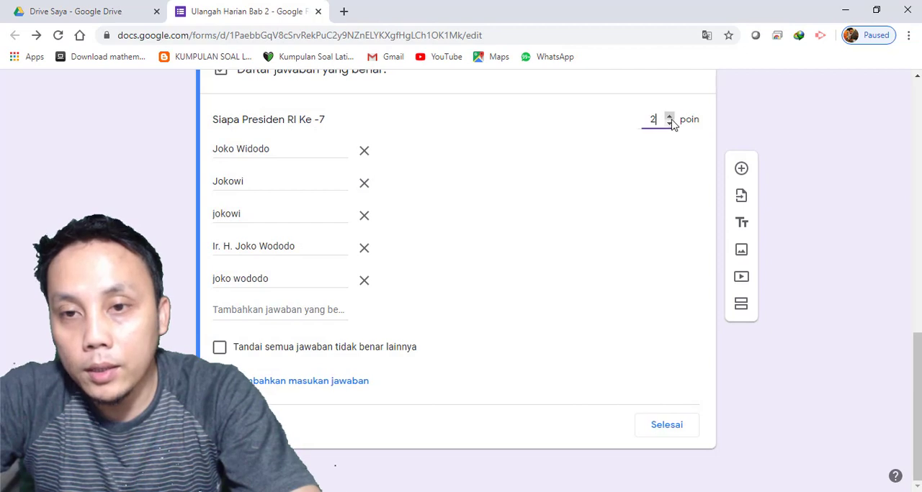
click(664, 426)
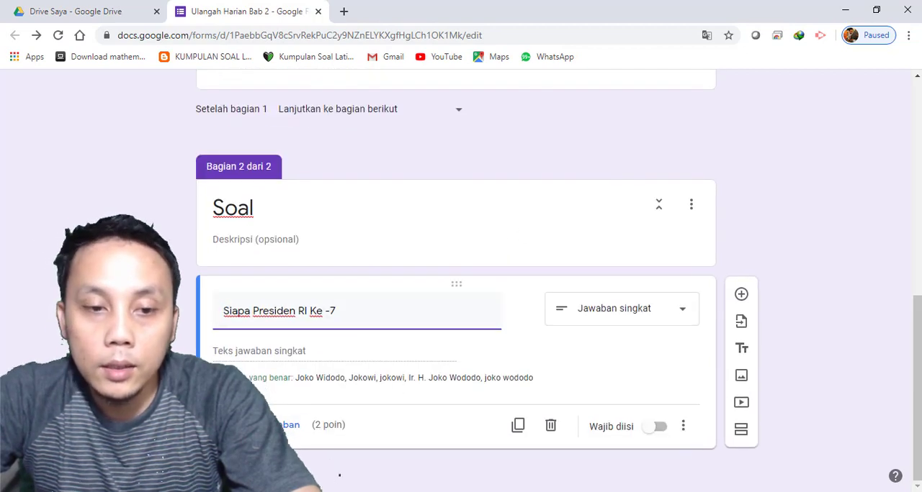
In the form's preview, fill in the identity section with the respondent's name and Kelas IX A, and continue to the Soal section
scroll(704, 187, up, 10)
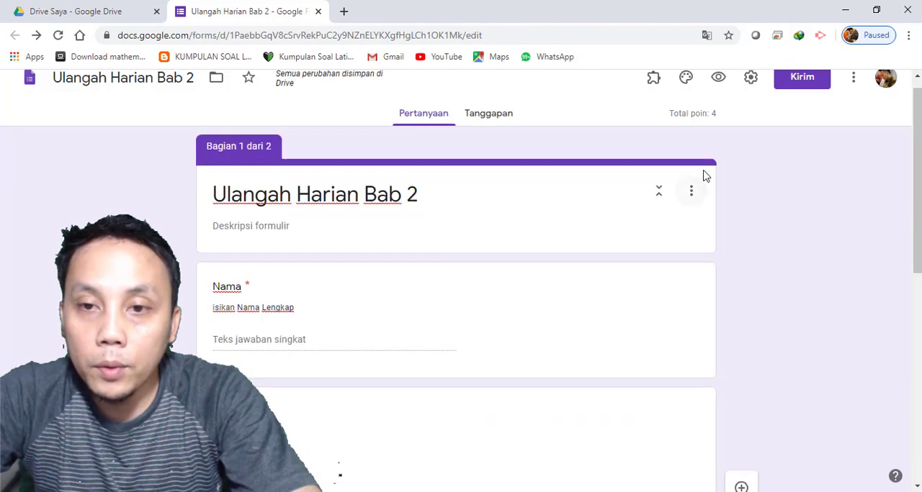
click(720, 95)
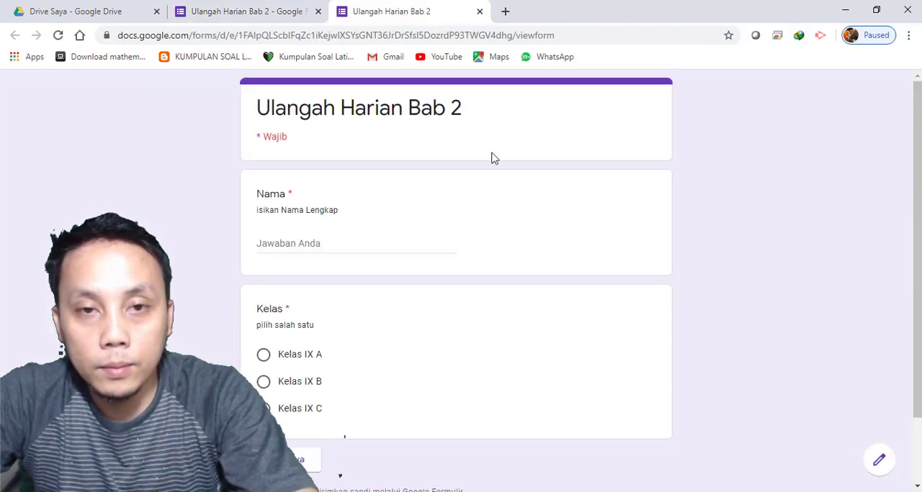
click(293, 238)
text(ufid)
key(BackSpace)
key(BackSpace)
key(BackSpace)
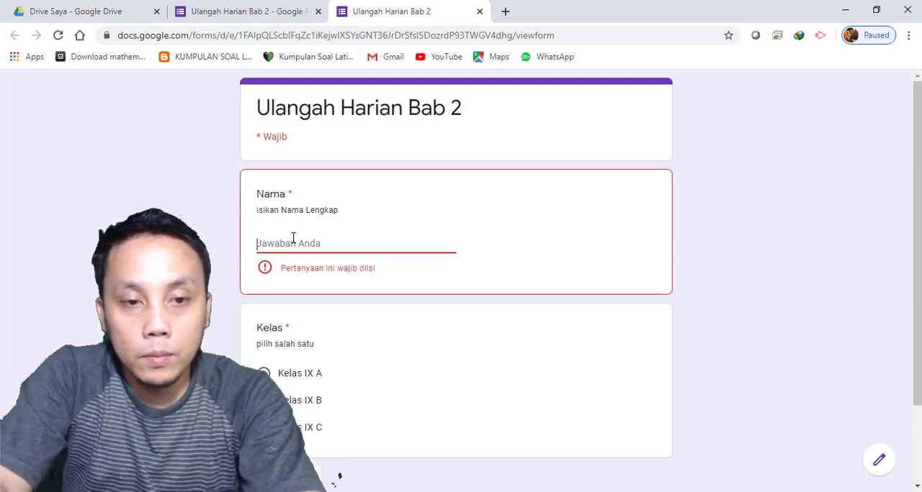
text(Mufid)
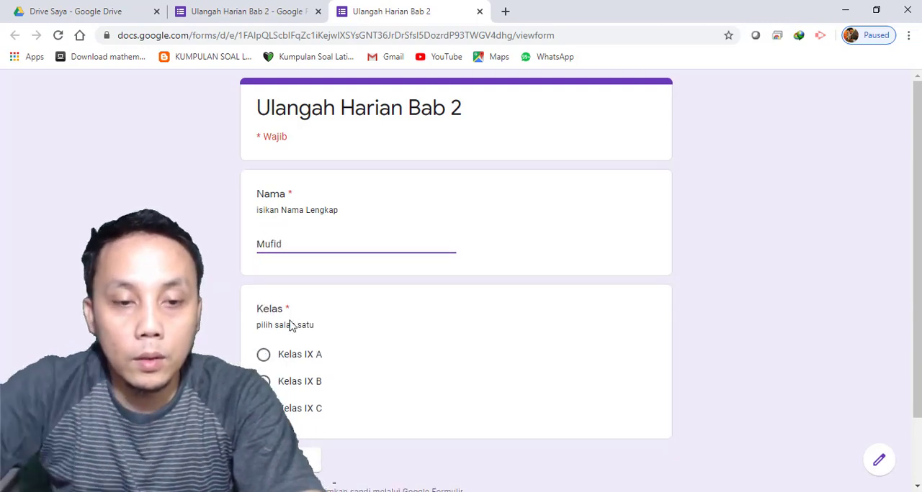
click(301, 353)
click(295, 461)
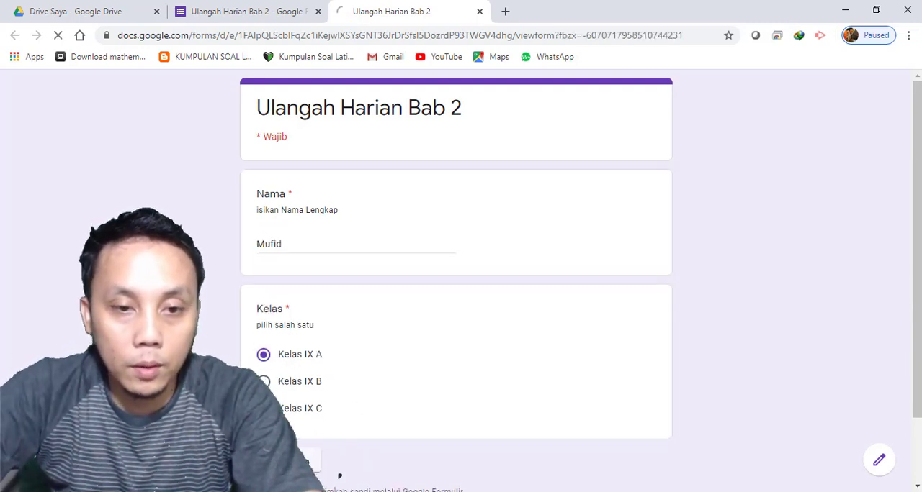
Answer the question "Siapa Presiden RI Ke -7" with "jokowi" and submit the test response
click(322, 243)
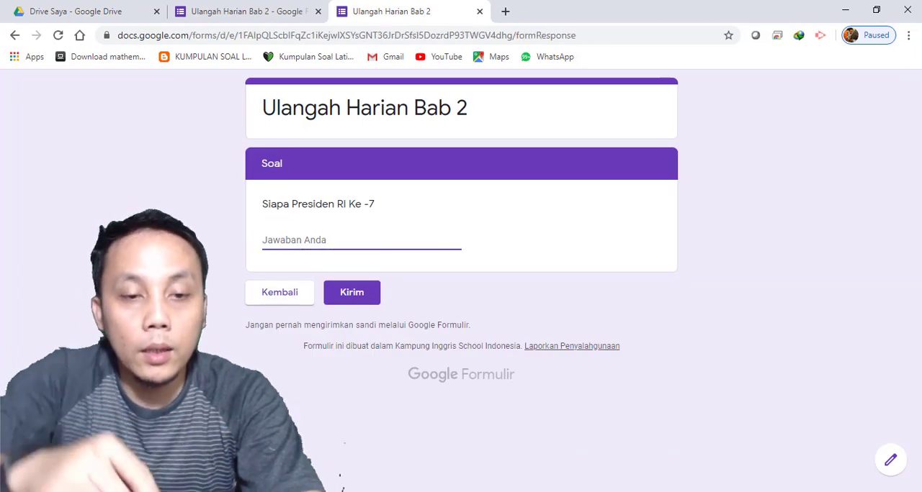
text(joko)
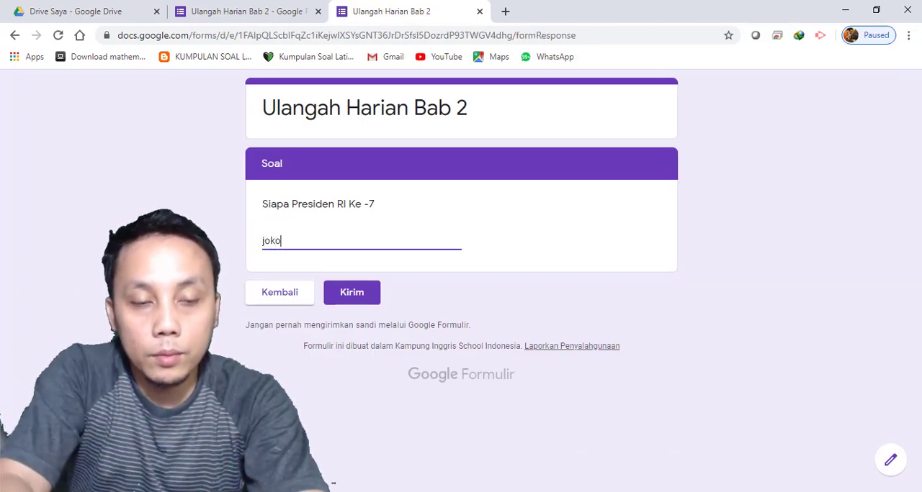
text(wi)
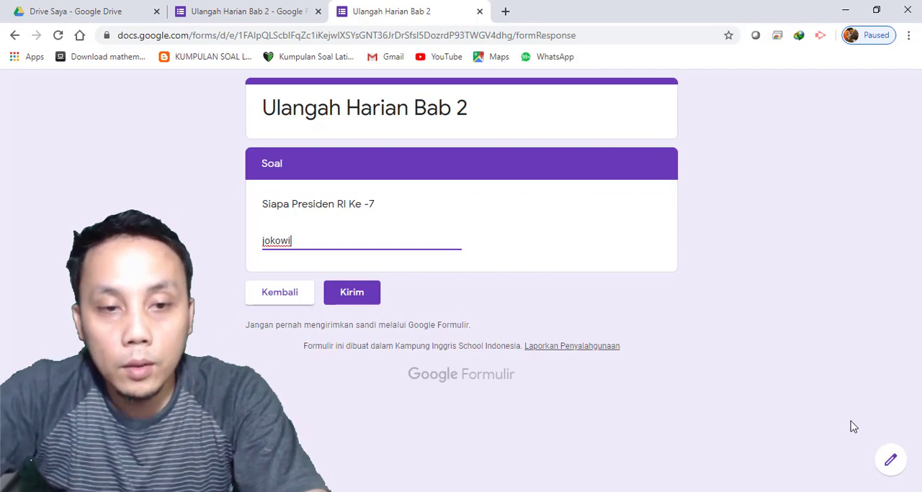
click(363, 295)
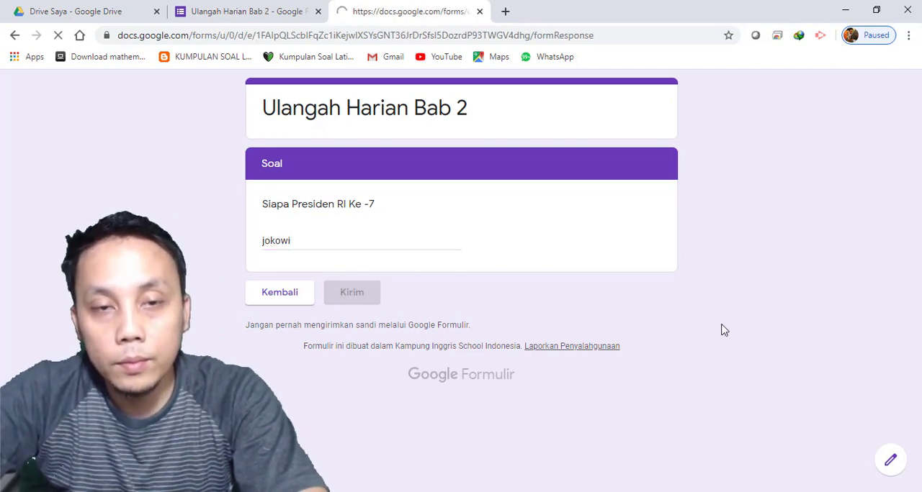
Review how the submitted response was graded, and close the result and preview pages to return to the form editor
click(320, 186)
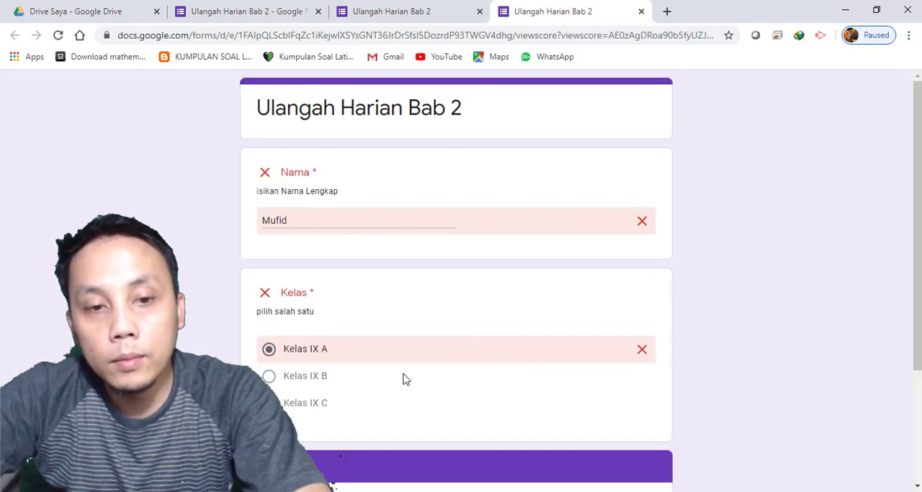
scroll(404, 377, down, 2)
scroll(385, 232, up, 1)
scroll(367, 238, down, 1)
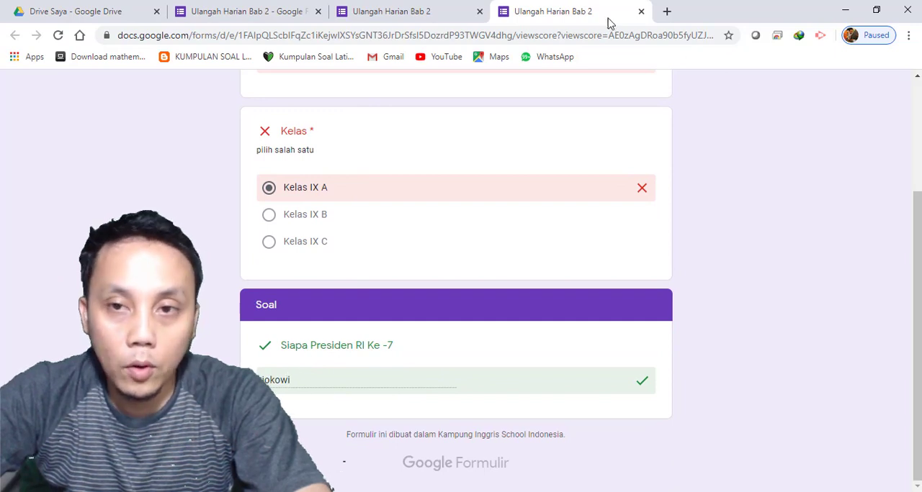
click(641, 11)
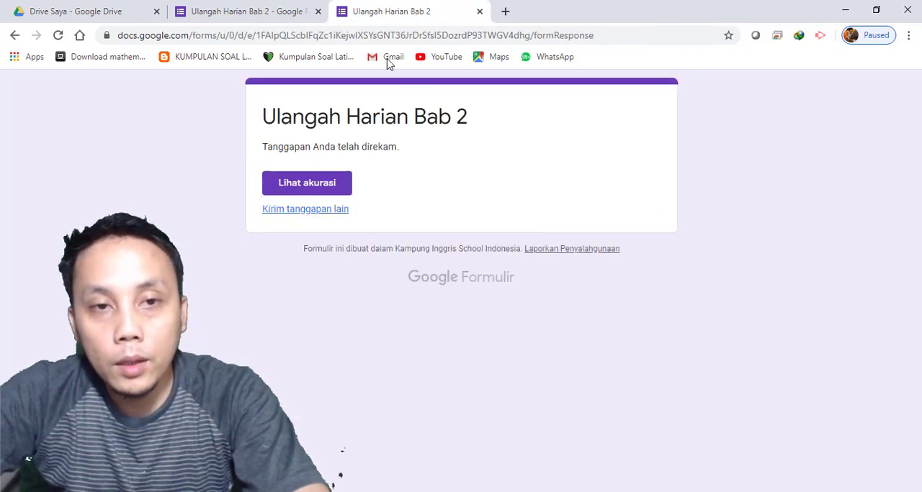
click(480, 11)
Make the question "Siapa Presiden RI Ke -7" mandatory with the Wajib diisi option
scroll(461, 313, down, 7)
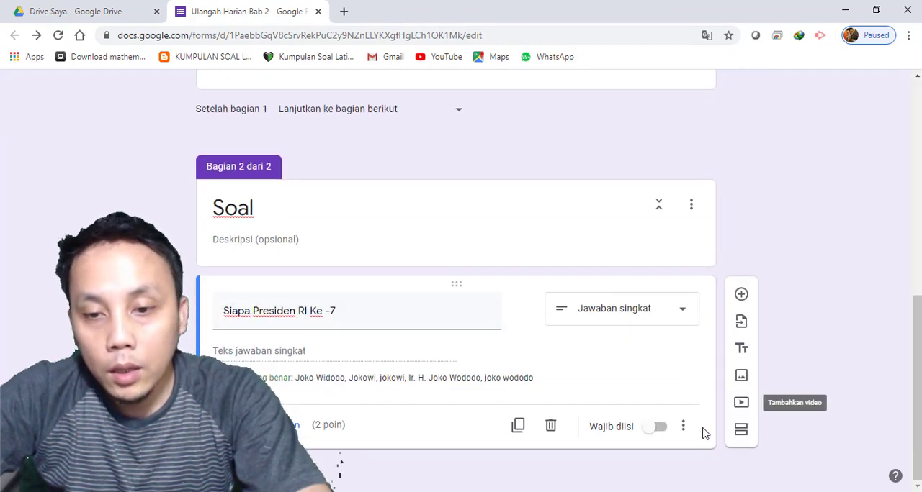
click(660, 427)
Add a new question "1000 meter = 1 ...." below the president question in the Soal section
click(741, 293)
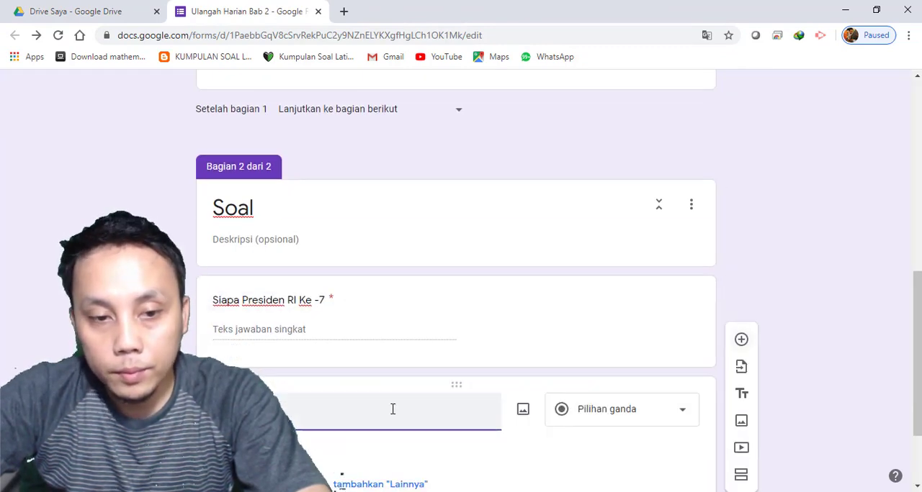
text(S)
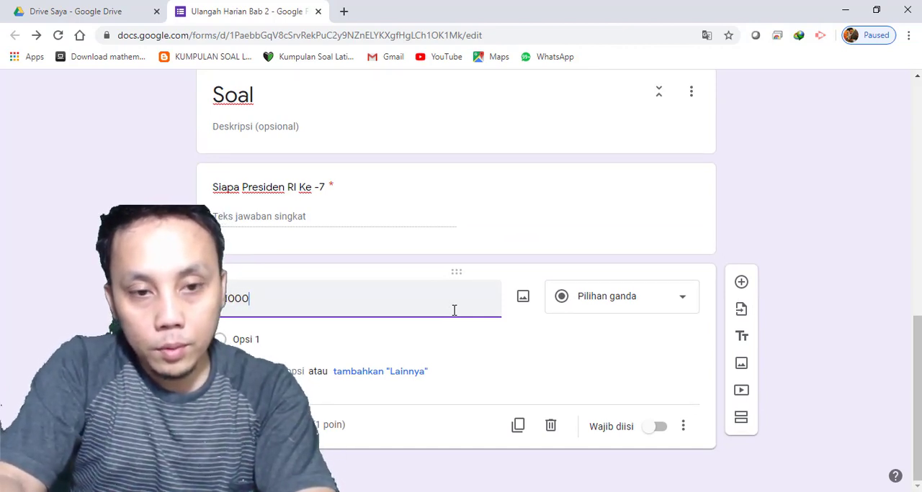
text(ete)
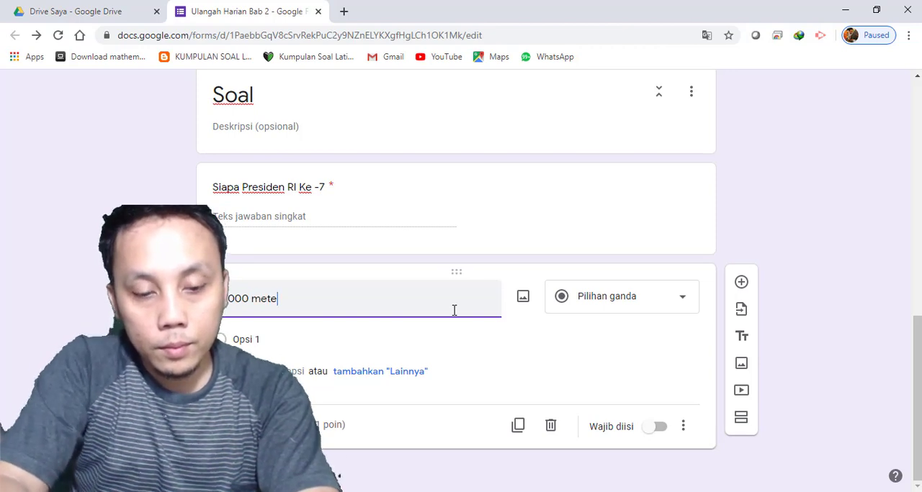
text(r = .....)
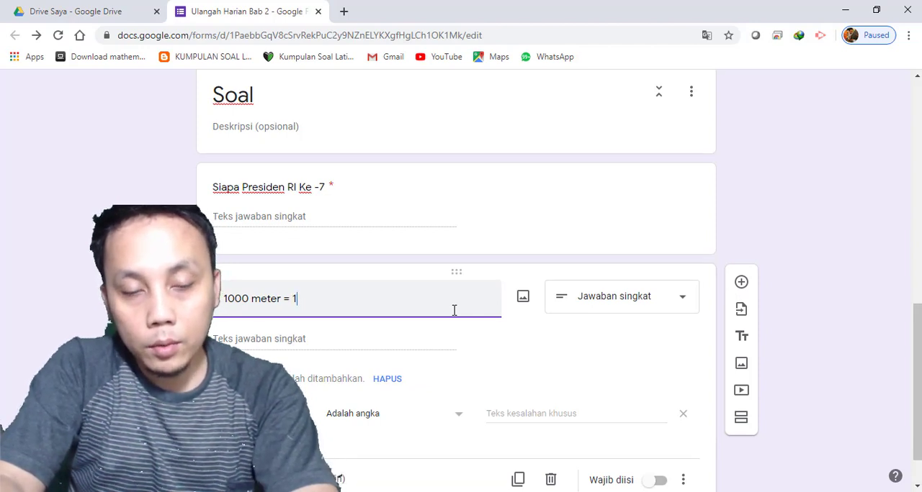
text( ....)
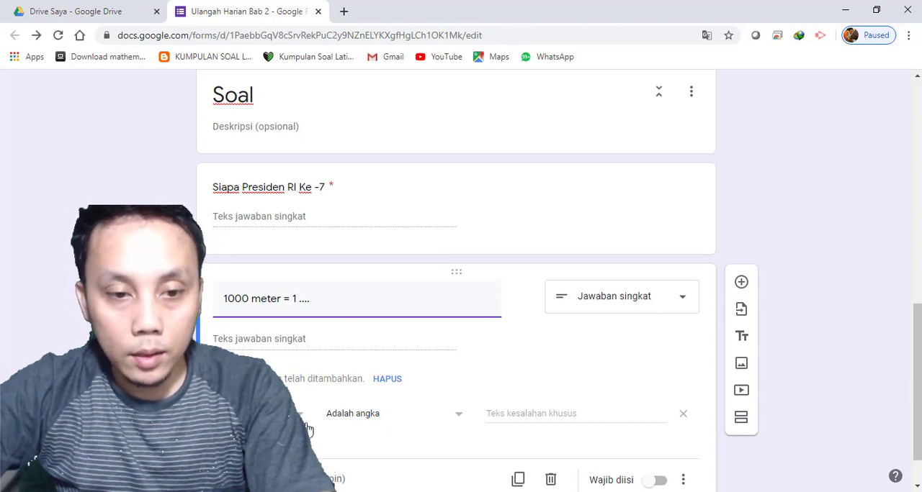
scroll(372, 340, down, 1)
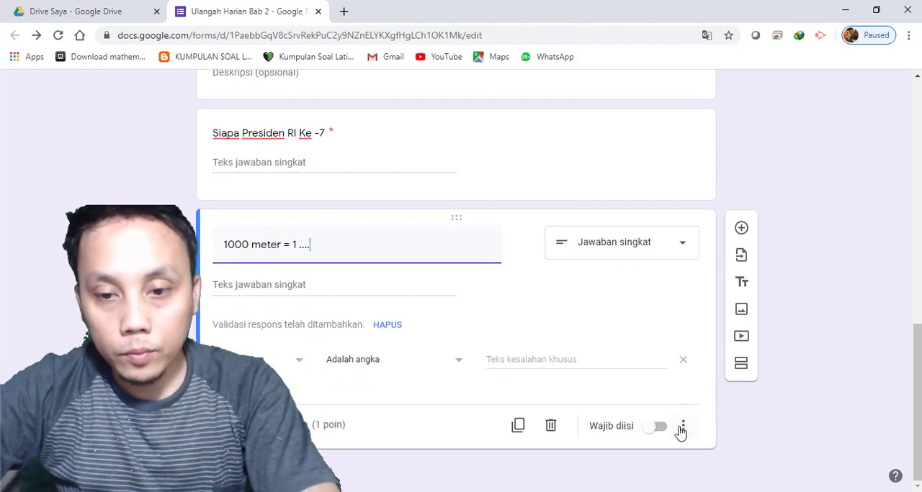
Make the question "1000 meter = 1 ...." mandatory and list kilometer, Kilometer, Kilo meter, km, Km and KM as its correct answers
click(658, 429)
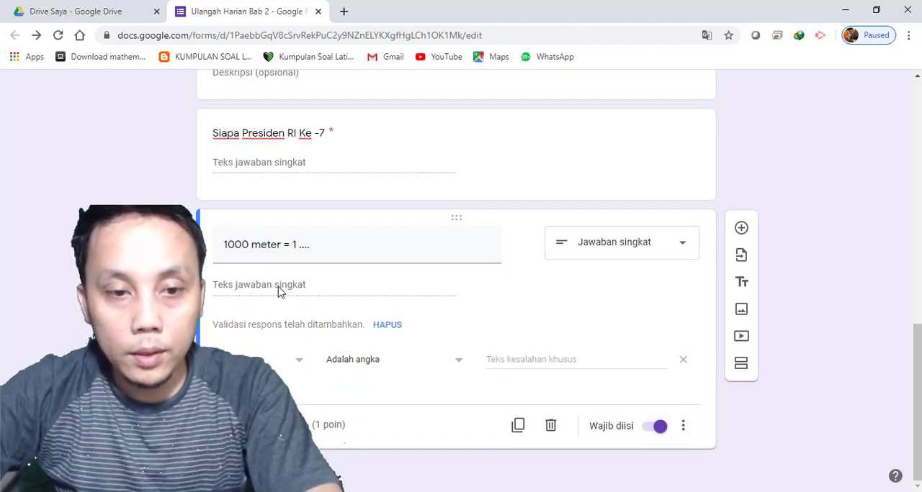
click(320, 425)
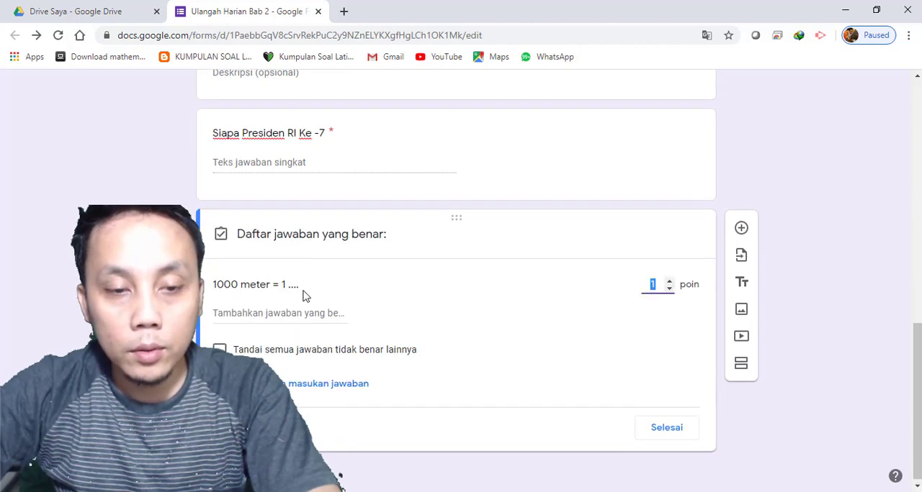
click(293, 313)
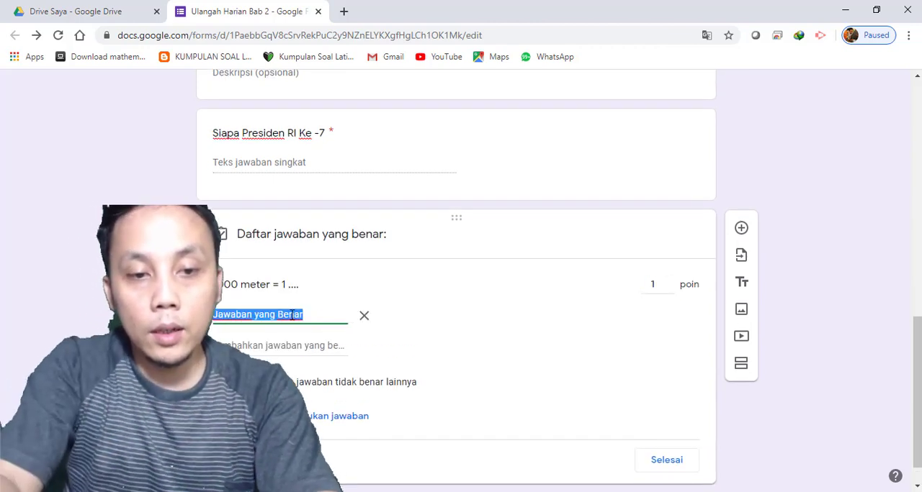
text(K)
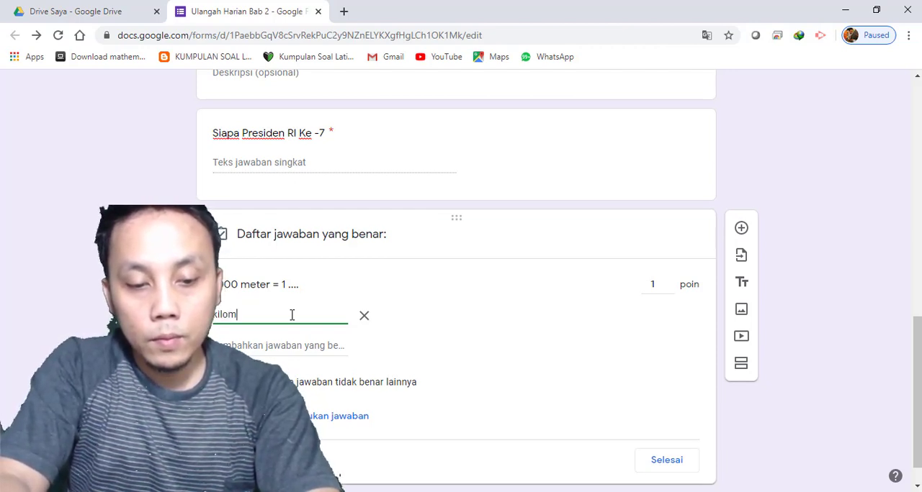
key(Return)
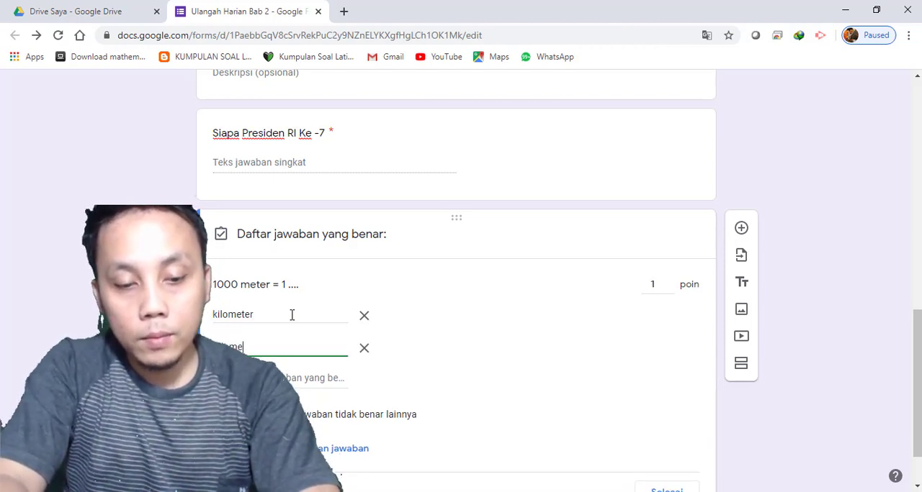
text(kilometer)
key(Return)
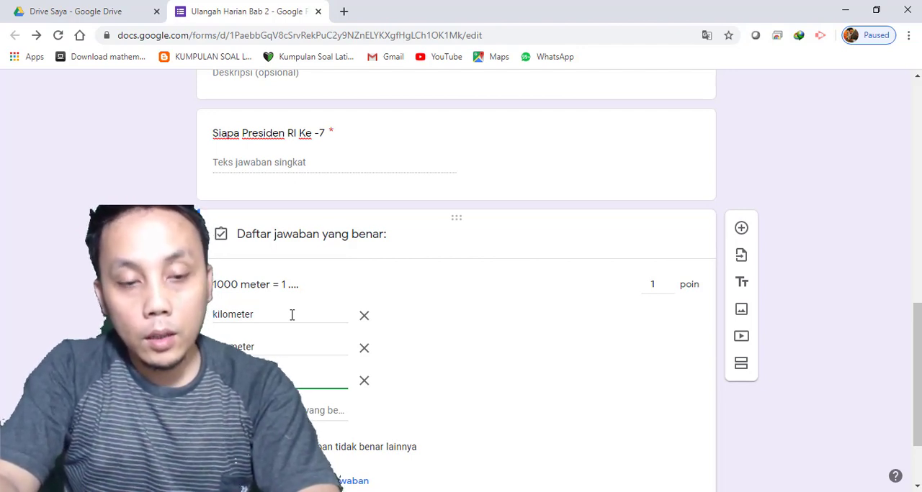
key(Return)
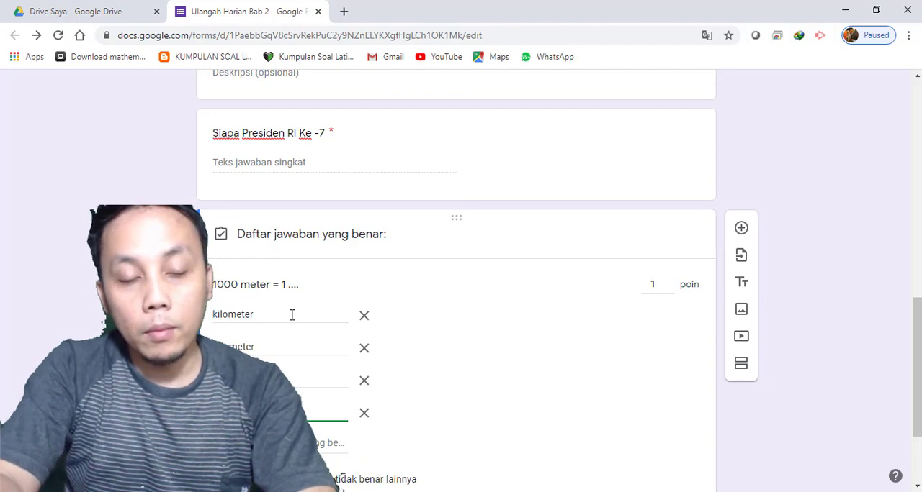
key(Return)
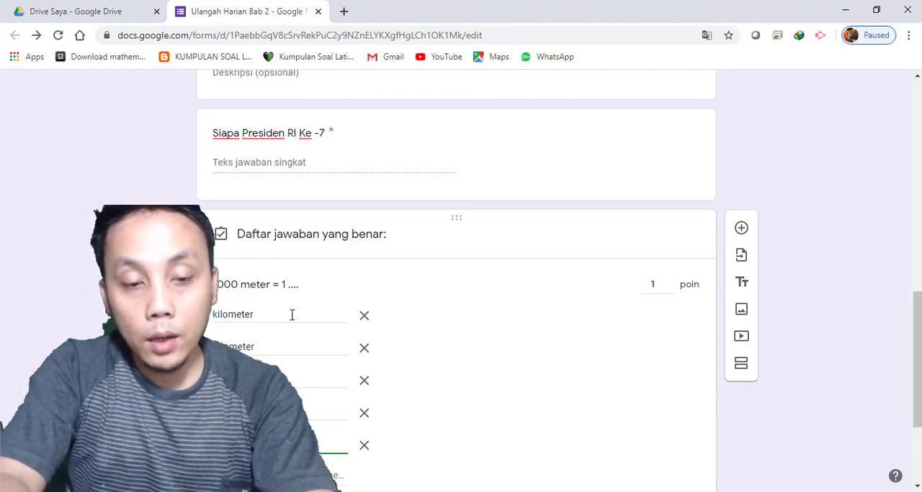
key(Return)
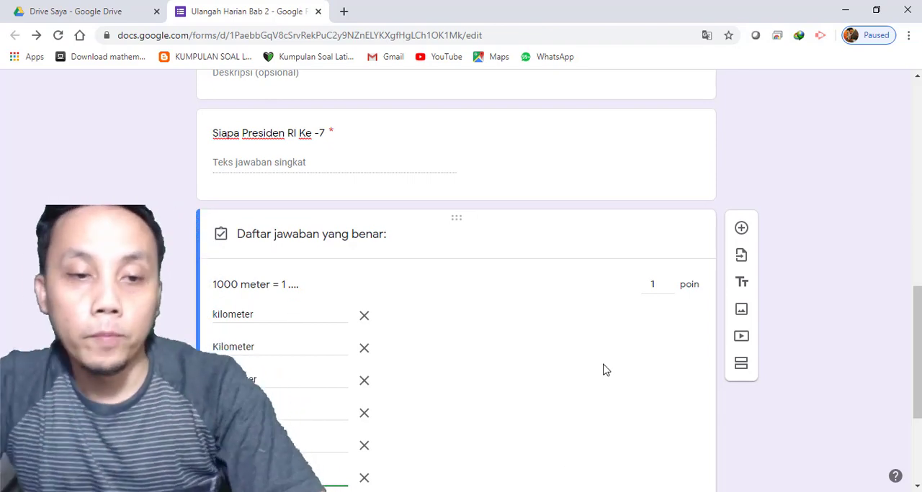
scroll(473, 377, down, 3)
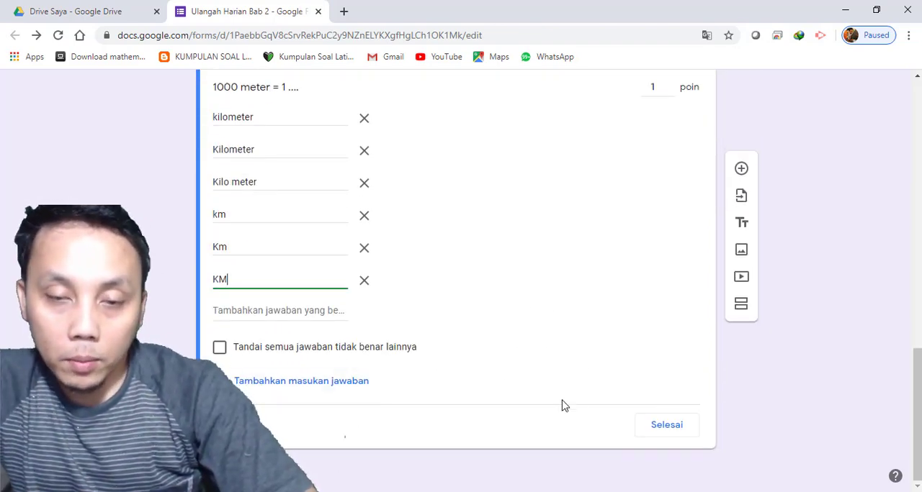
Set the question "1000 meter = 1 ...." to be worth 50 points in its answer key
scroll(545, 394, up, 15)
scroll(536, 267, up, 2)
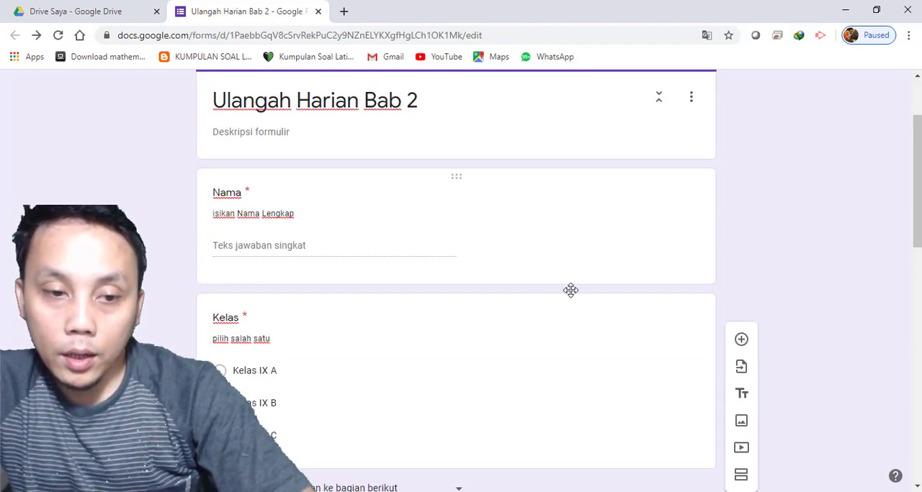
scroll(571, 288, down, 8)
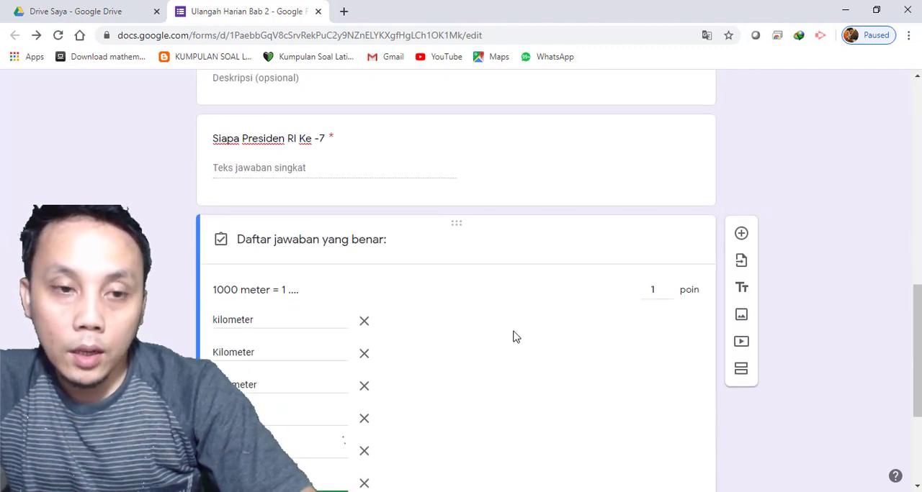
scroll(648, 302, down, 1)
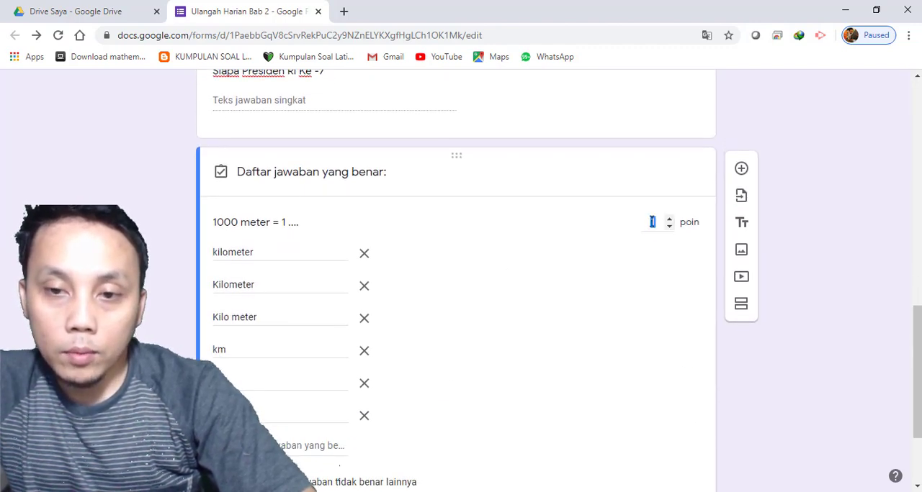
click(660, 230)
text(10)
Set the question "Siapa Presiden RI Ke -7" to be worth 50 points in its answer key
scroll(669, 239, up, 8)
scroll(648, 288, down, 2)
scroll(651, 214, up, 2)
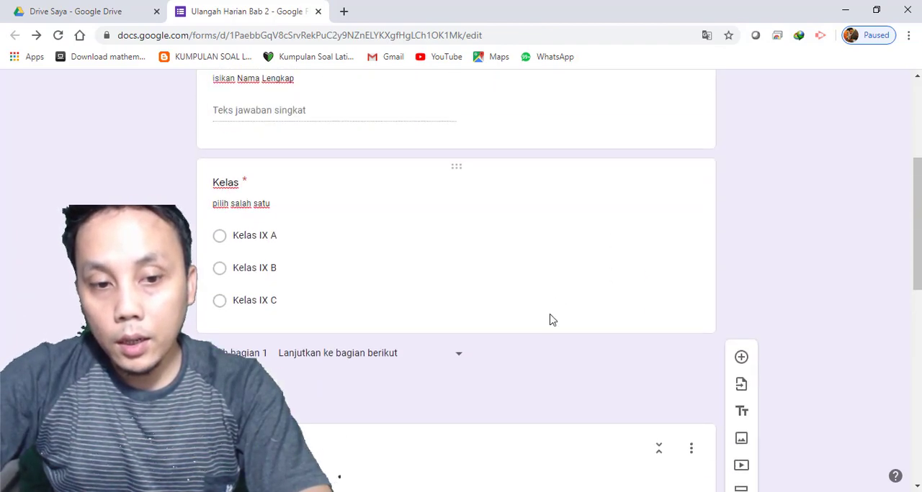
scroll(552, 319, down, 3)
click(599, 357)
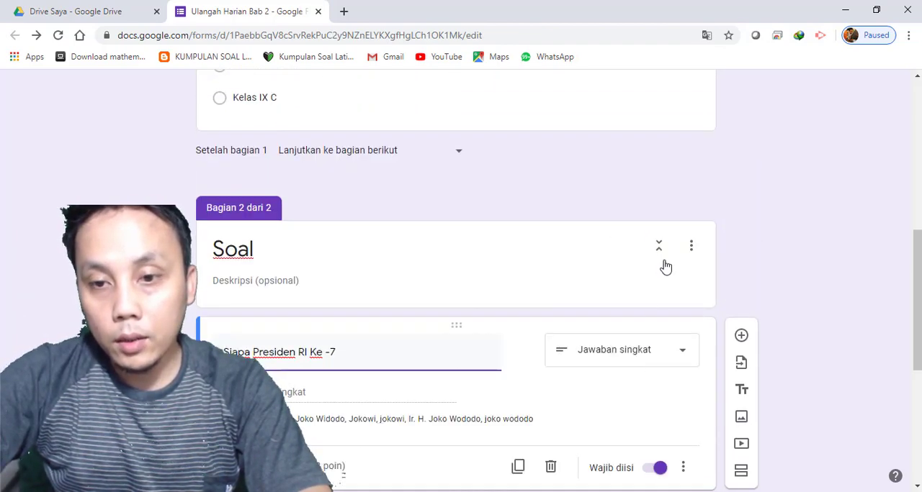
scroll(646, 379, down, 2)
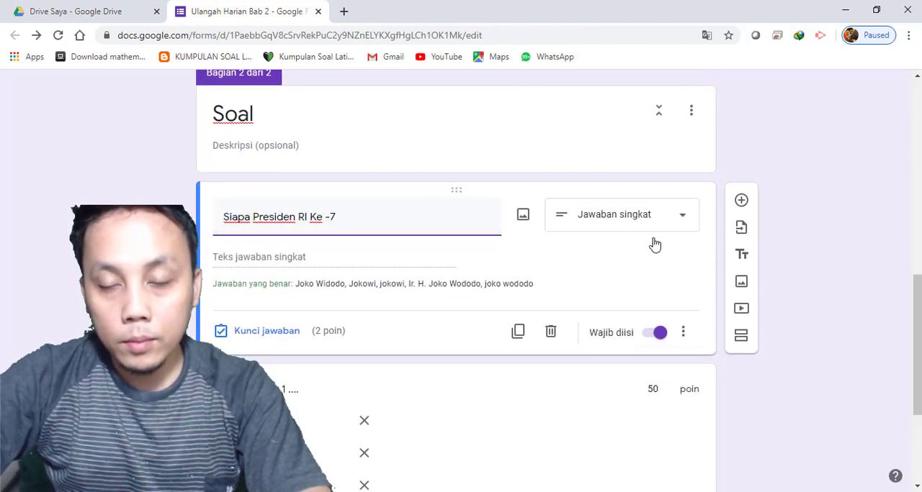
click(348, 277)
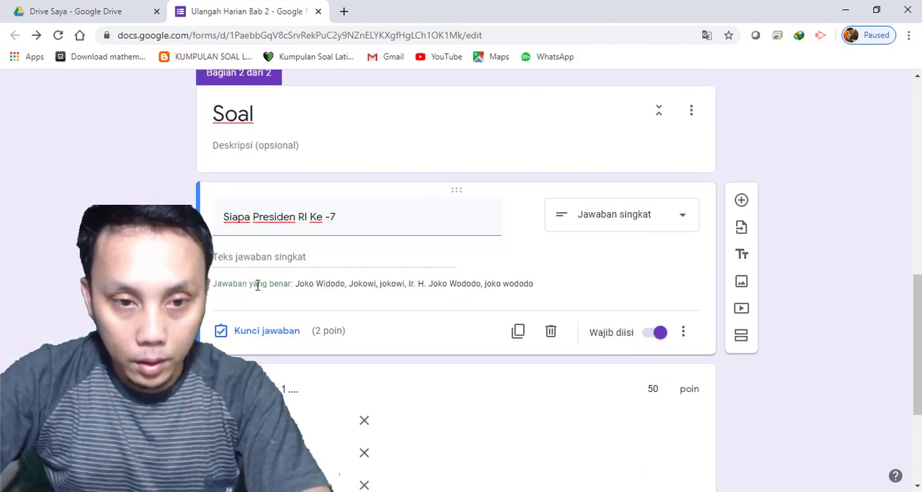
click(278, 337)
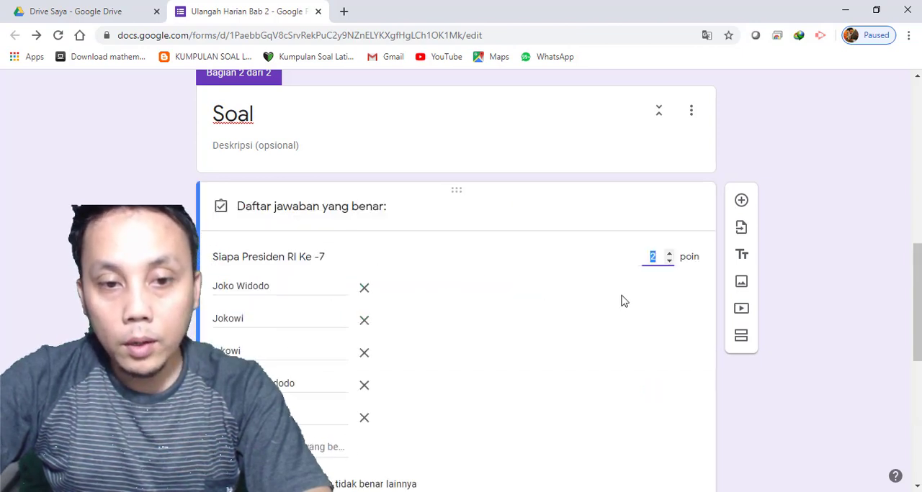
double_click(651, 258)
text(50)
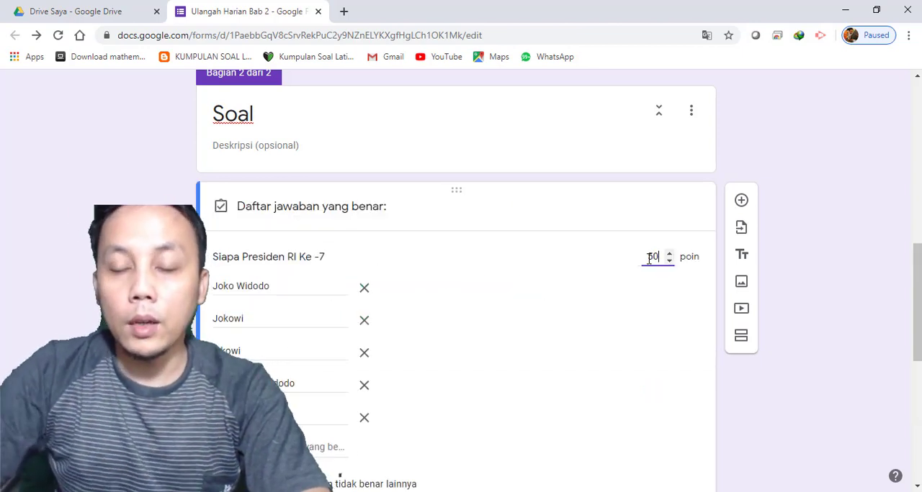
click(879, 181)
Check the points of both questions in the Soal section against the quiz's total points
scroll(675, 378, down, 2)
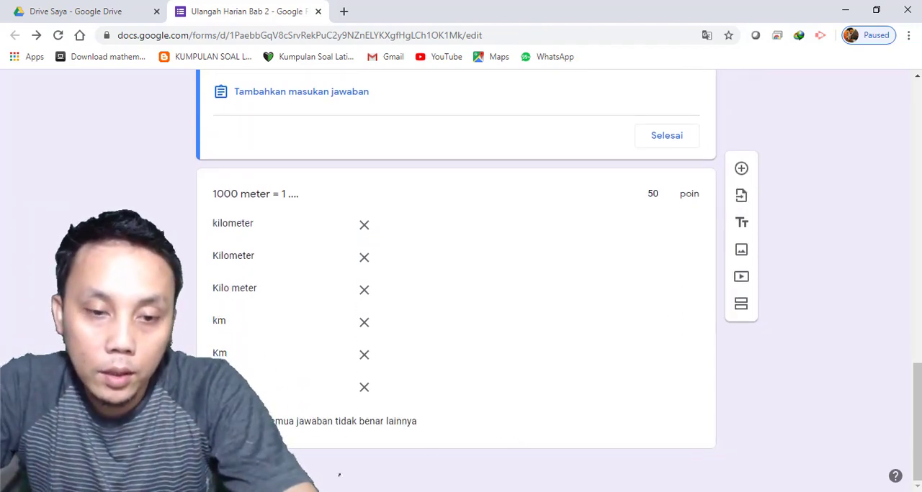
scroll(509, 348, up, 5)
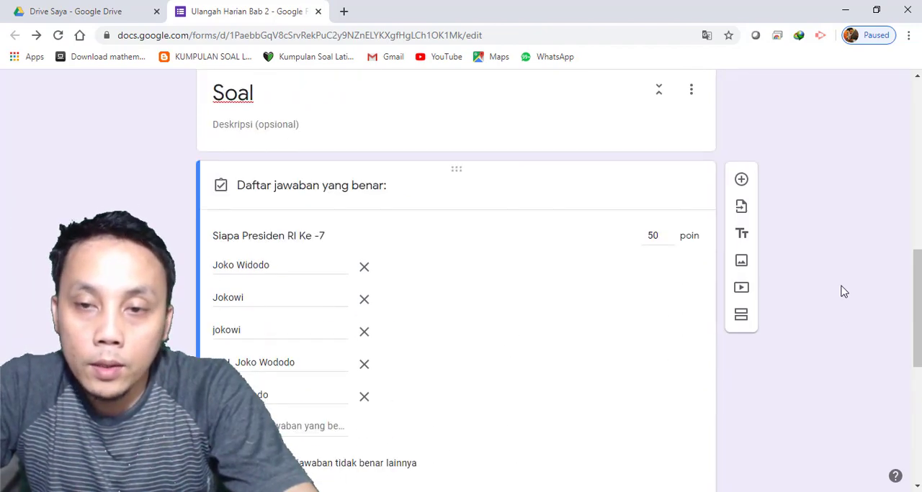
scroll(723, 302, down, 5)
scroll(612, 237, up, 15)
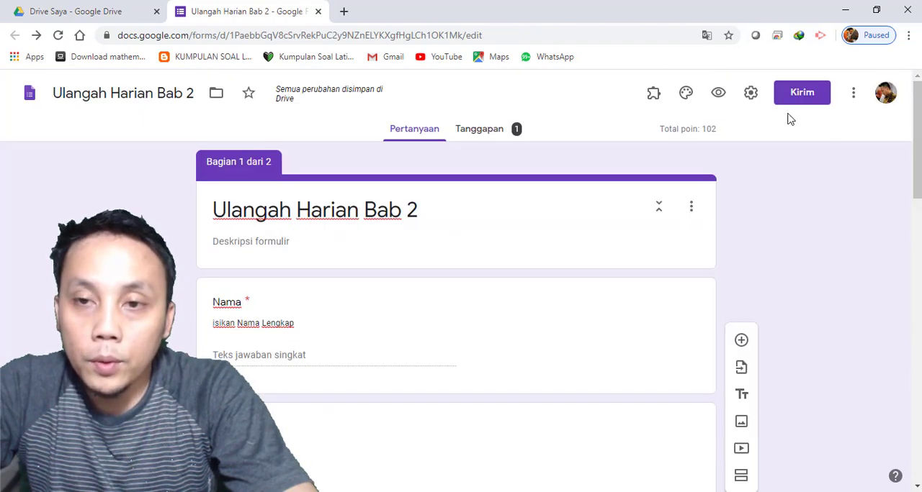
scroll(551, 300, down, 5)
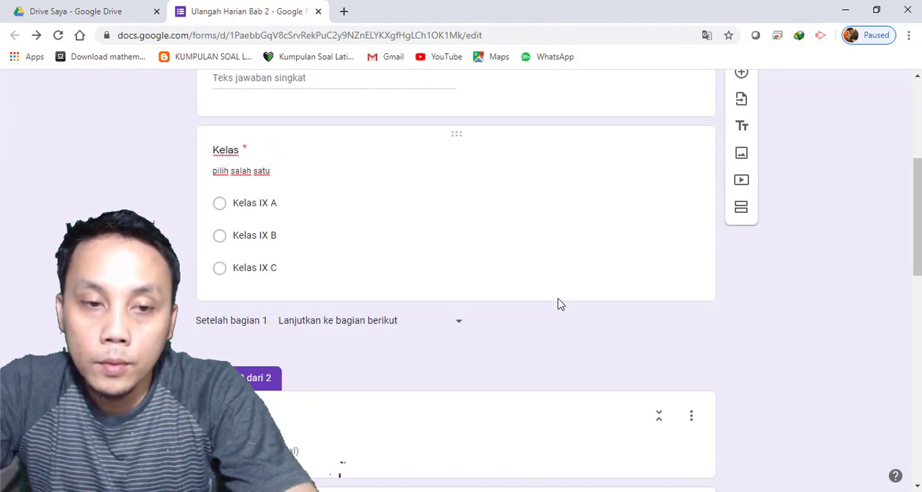
scroll(720, 202, up, 10)
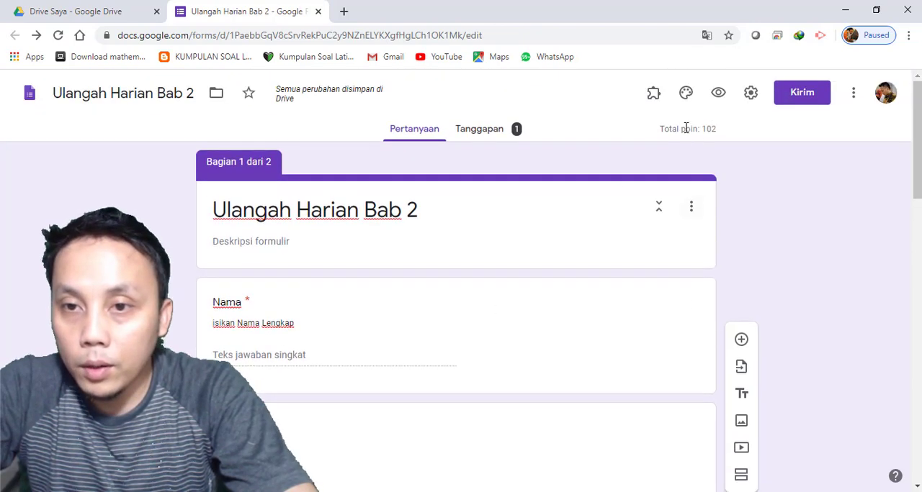
Set the points of the multiple-choice question Kelas to 0 in its answer key
scroll(407, 267, down, 3)
click(473, 204)
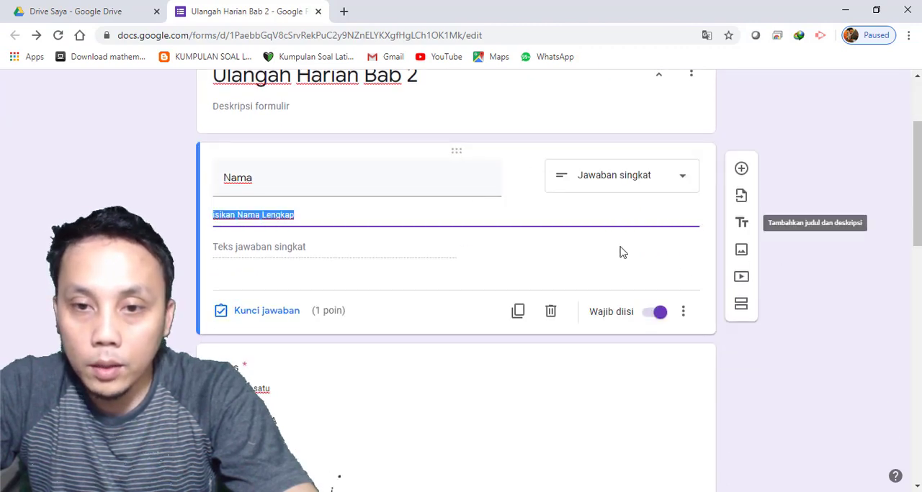
scroll(510, 313, down, 3)
click(520, 272)
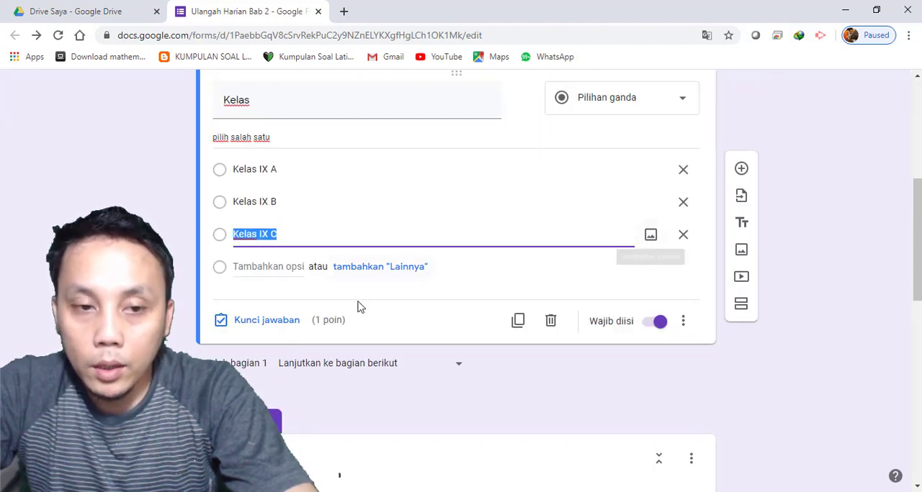
click(288, 324)
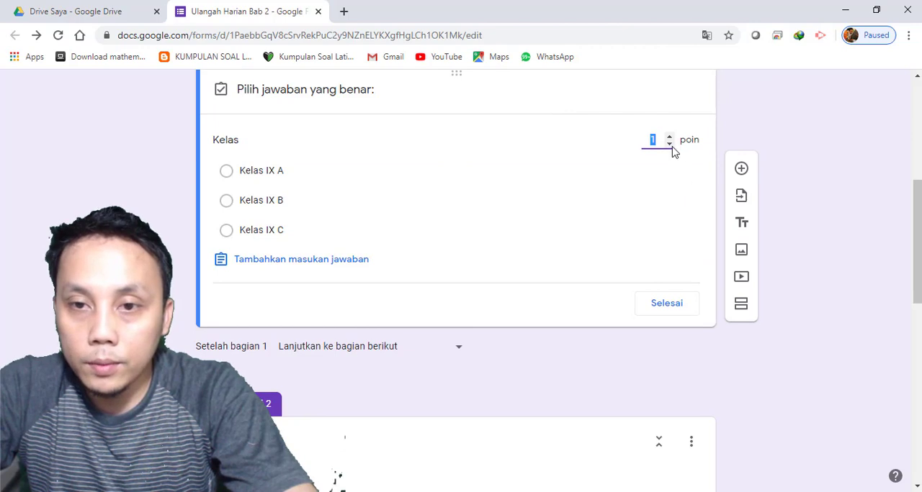
scroll(272, 325, down, 3)
scroll(439, 302, up, 6)
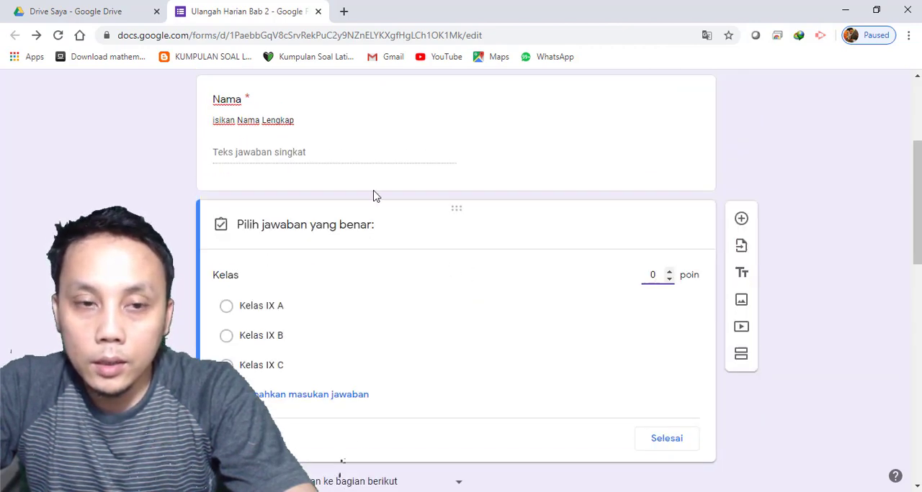
Set the points of the short-answer question Nama to 0 in its answer key
click(500, 279)
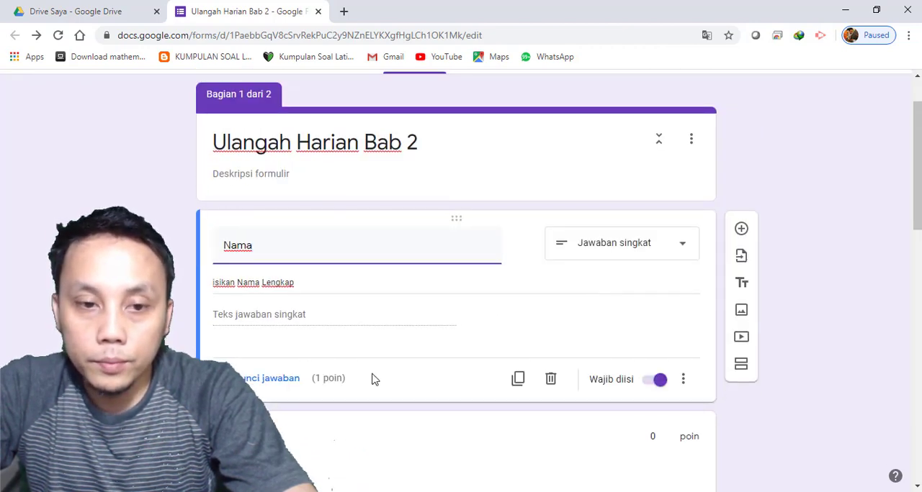
click(274, 388)
click(667, 290)
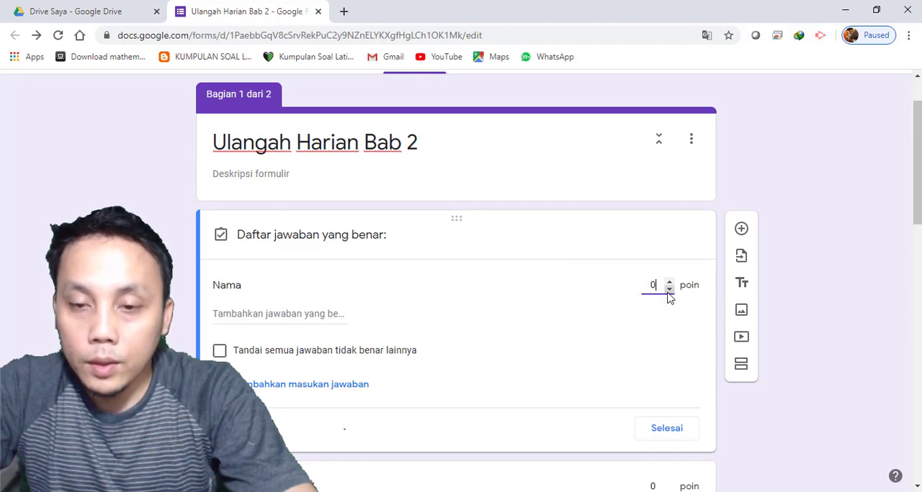
Review the points of all questions in both sections and the total points, and open the form's preview
scroll(432, 237, down, 3)
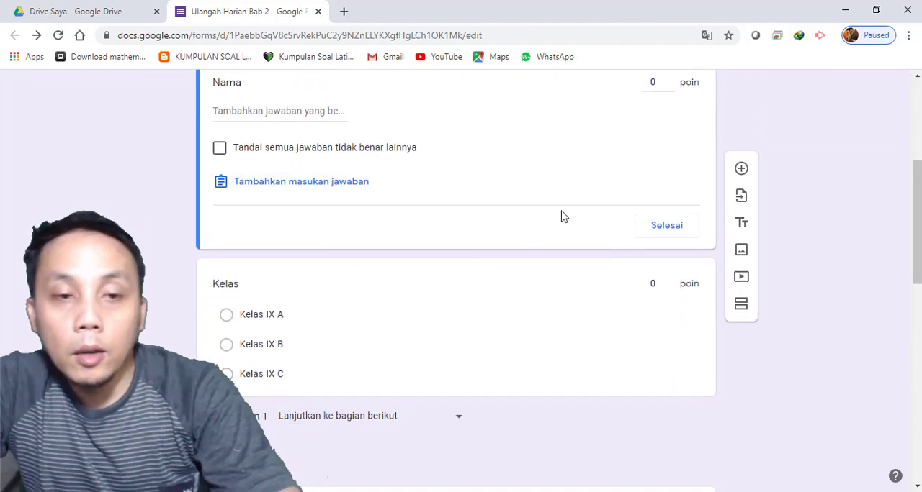
scroll(590, 303, up, 2)
scroll(650, 230, down, 1)
scroll(641, 256, up, 1)
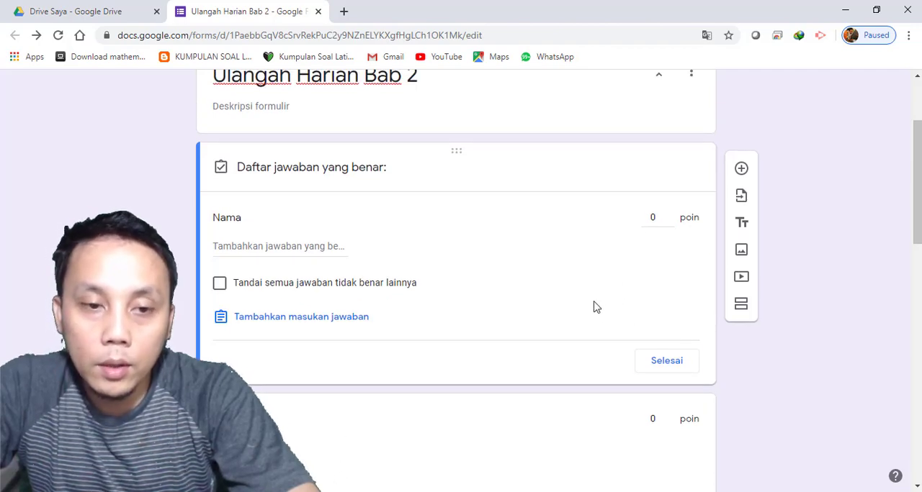
scroll(673, 342, down, 8)
scroll(617, 357, down, 1)
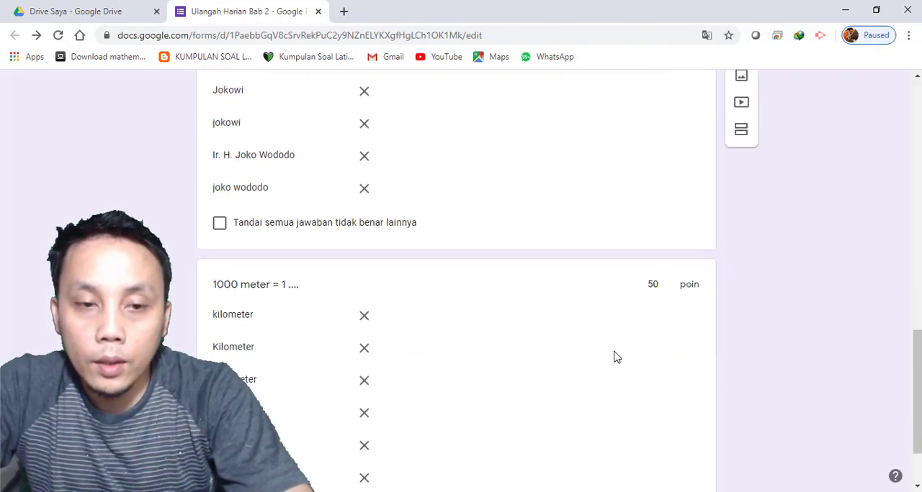
scroll(617, 358, down, 2)
scroll(616, 252, up, 15)
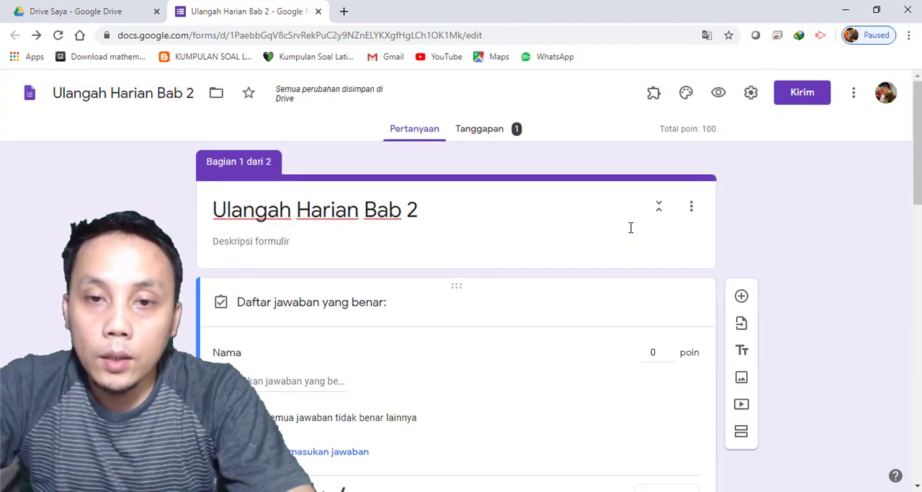
click(718, 92)
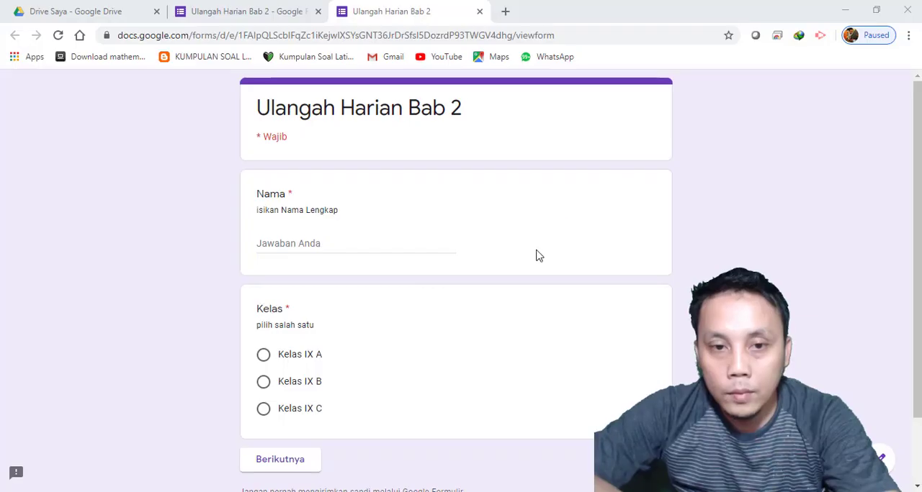
Enter a first name for Nama, choose Kelas IX A, and continue to the Soal section
click(319, 243)
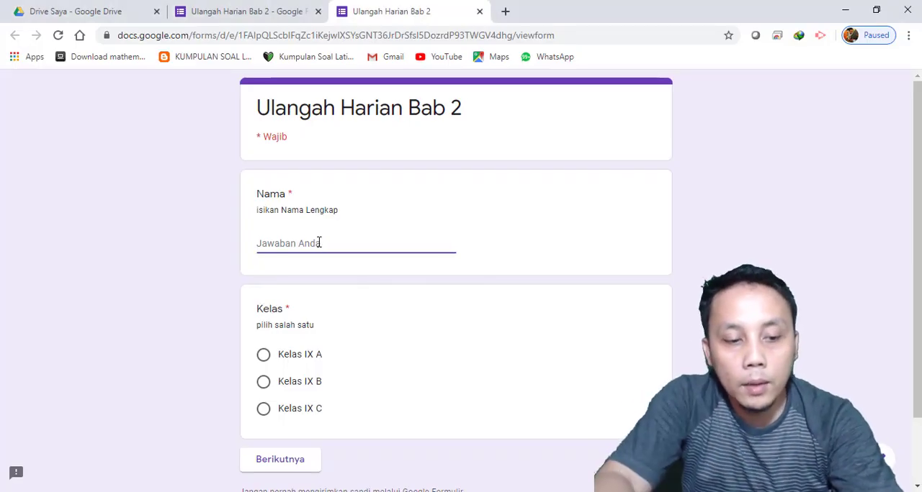
text(Adi)
click(309, 357)
scroll(310, 364, down, 1)
click(288, 384)
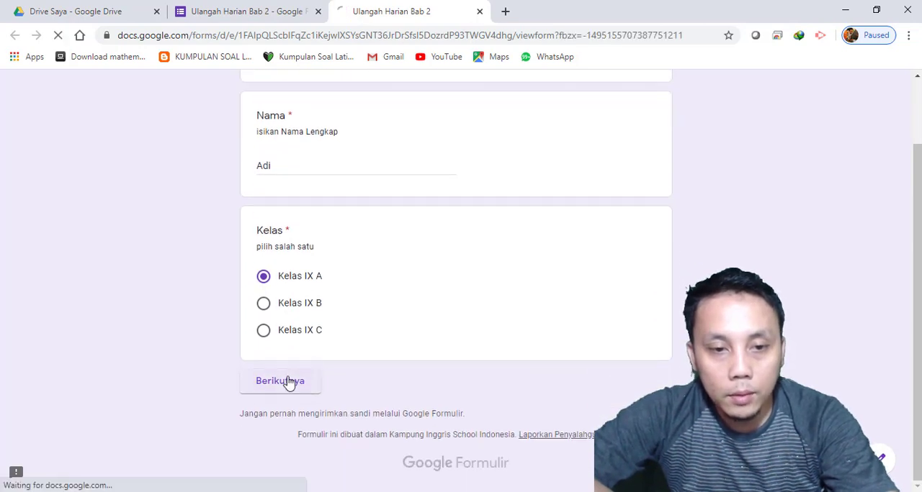
Answer the president question with "jokowi" and the 1000 meter question with "km", and submit the response
click(327, 263)
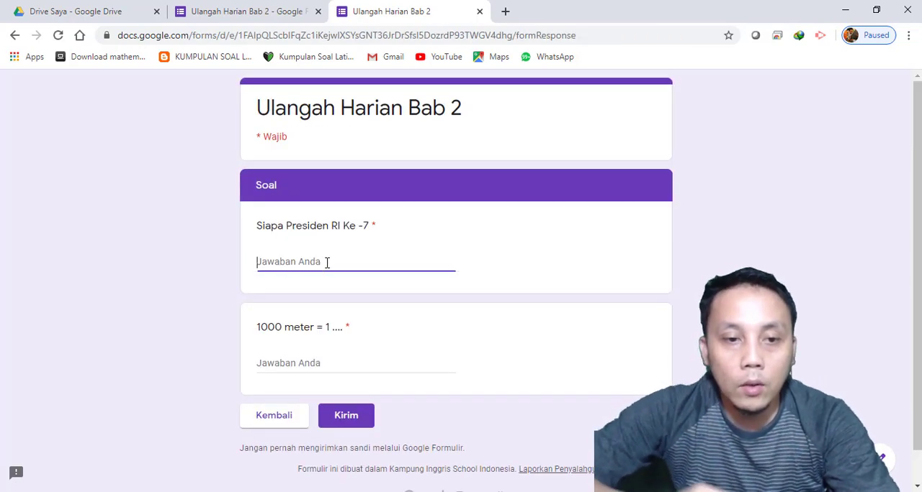
text(jokowi)
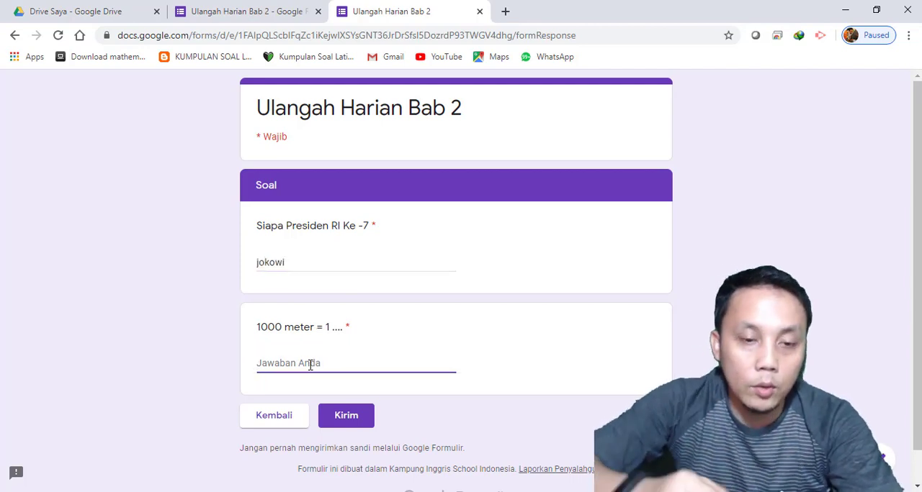
text(km)
click(365, 420)
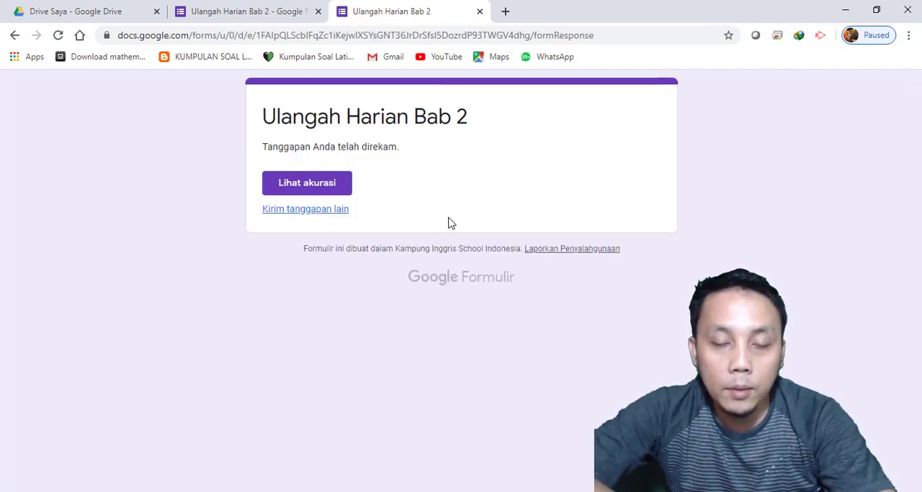
Open the submitted response's accuracy page and review the grading of both Soal answers
click(294, 188)
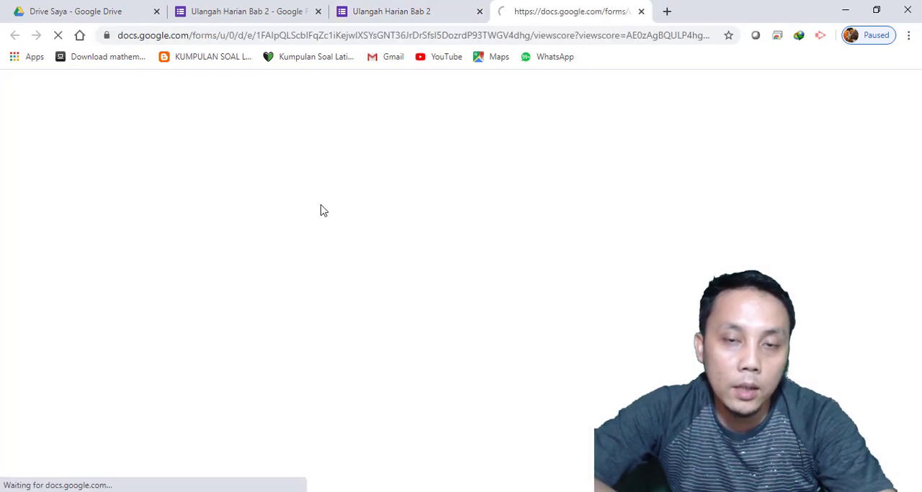
scroll(461, 188, down, 2)
scroll(581, 193, down, 1)
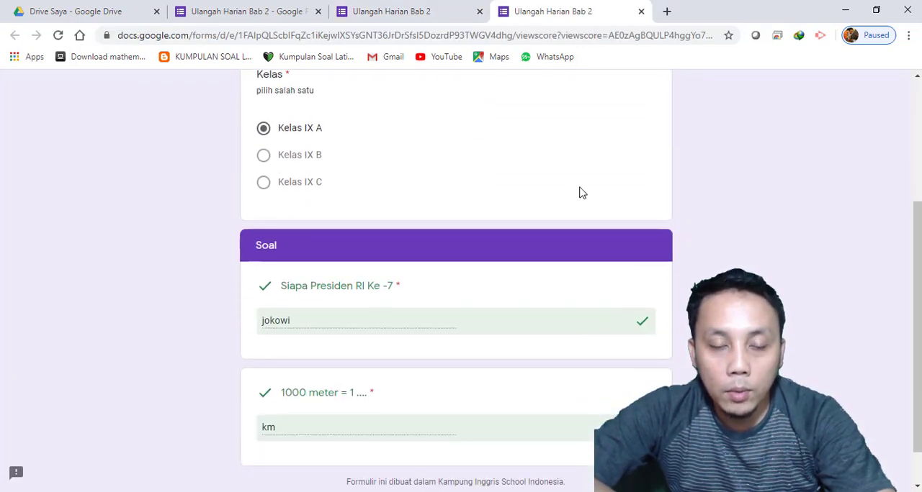
scroll(432, 252, down, 1)
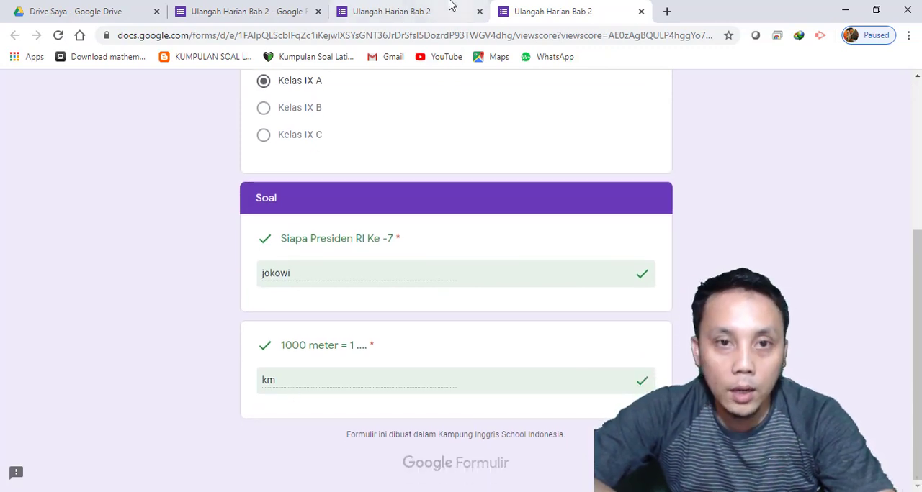
Start another response with a different name and Kelas IX A, and continue to the Soal section
click(421, 8)
click(319, 211)
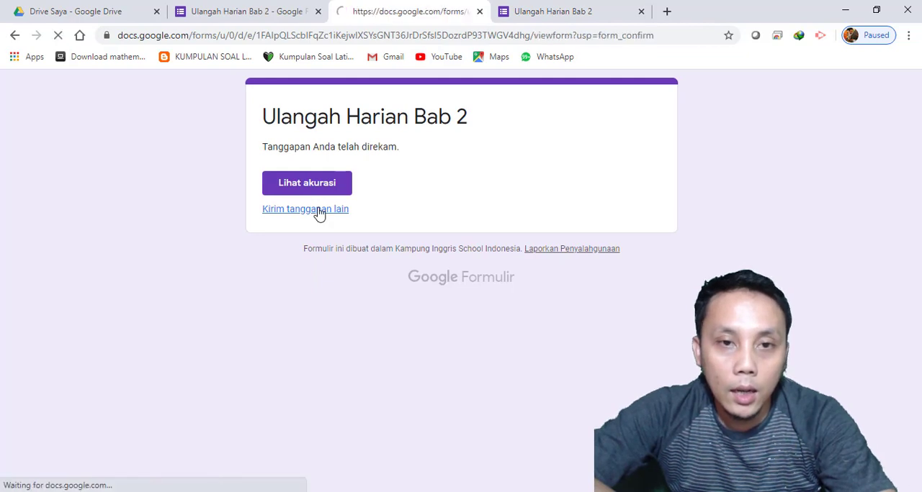
click(309, 243)
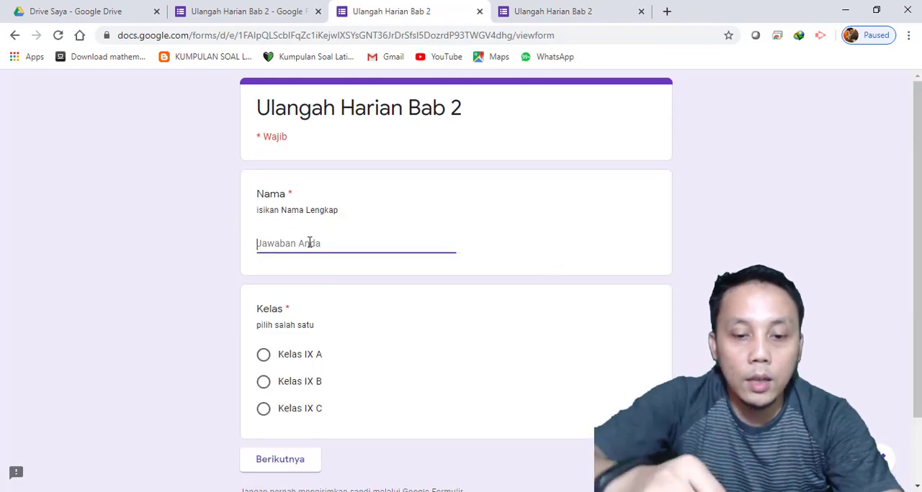
text(budi)
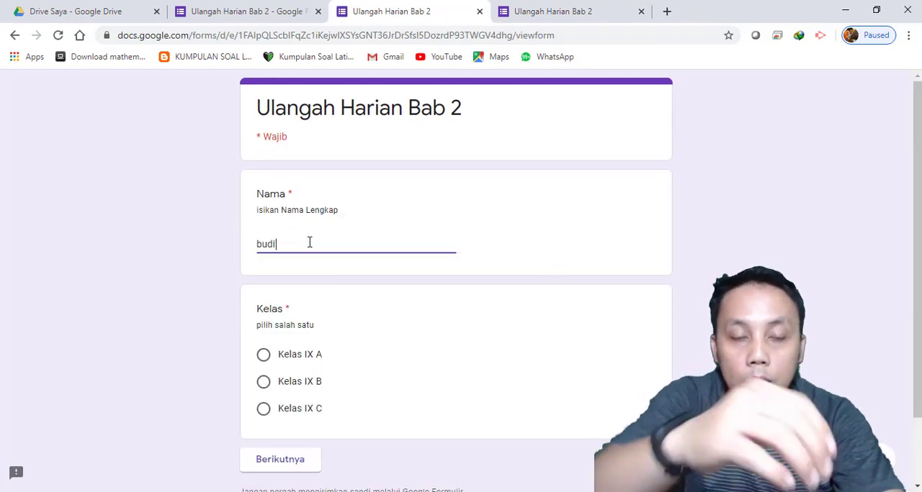
scroll(292, 344, down, 1)
click(291, 294)
click(290, 394)
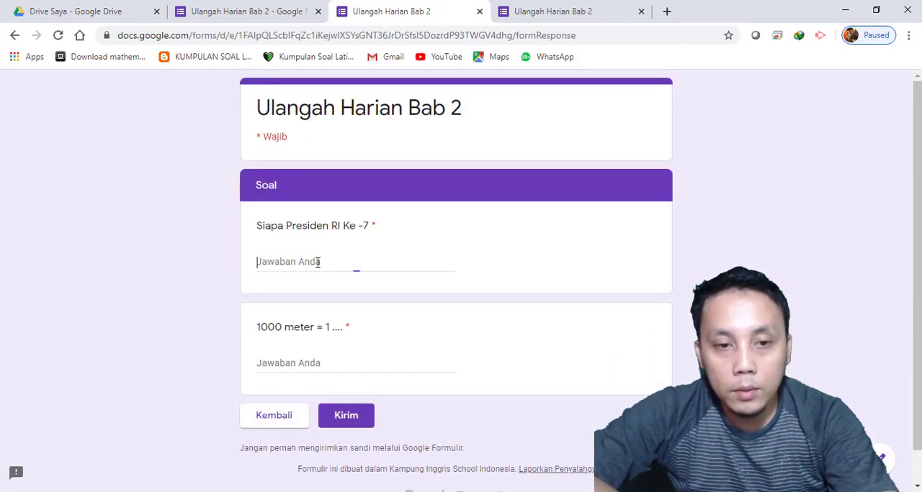
Answer the president question with "Joko Widodo" and the 1000 meter question with "Kilo meter", and submit the response
click(317, 262)
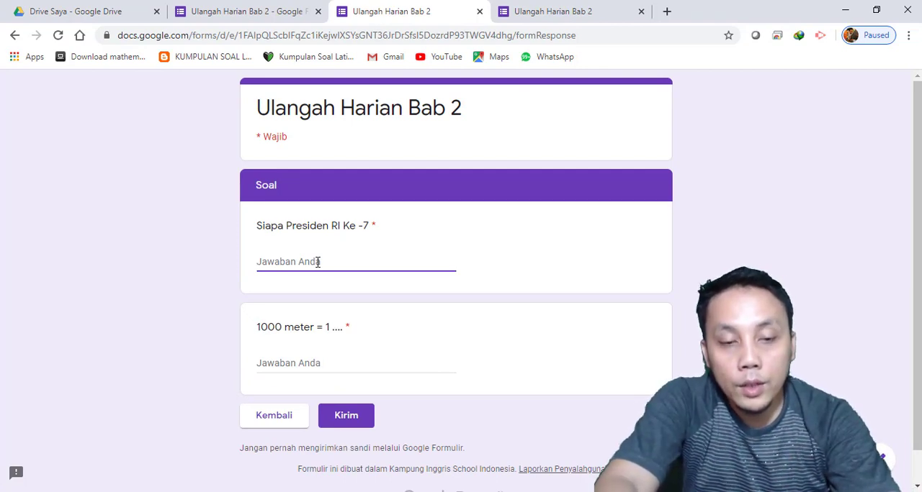
text(Joko Widodo)
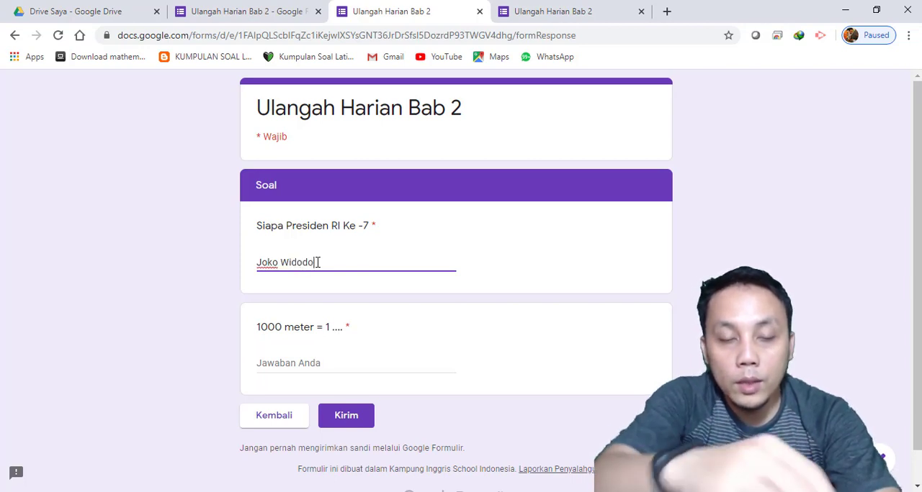
click(288, 370)
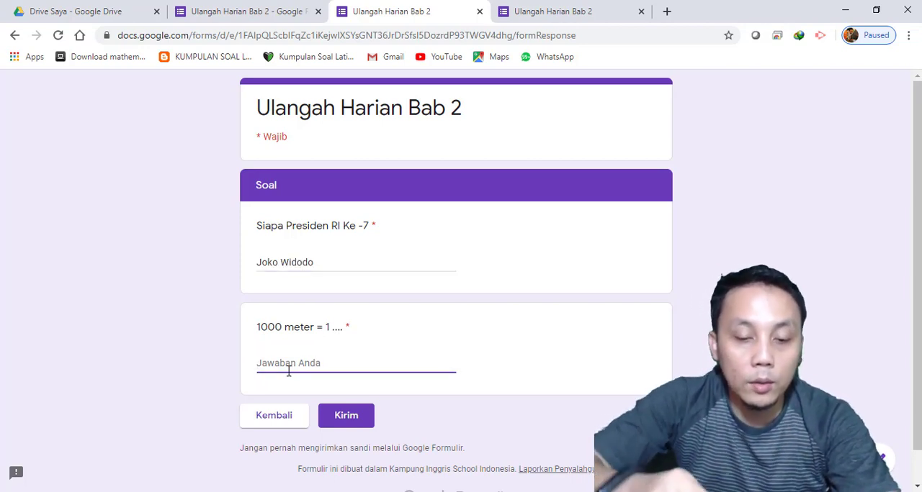
text(Kilo meter)
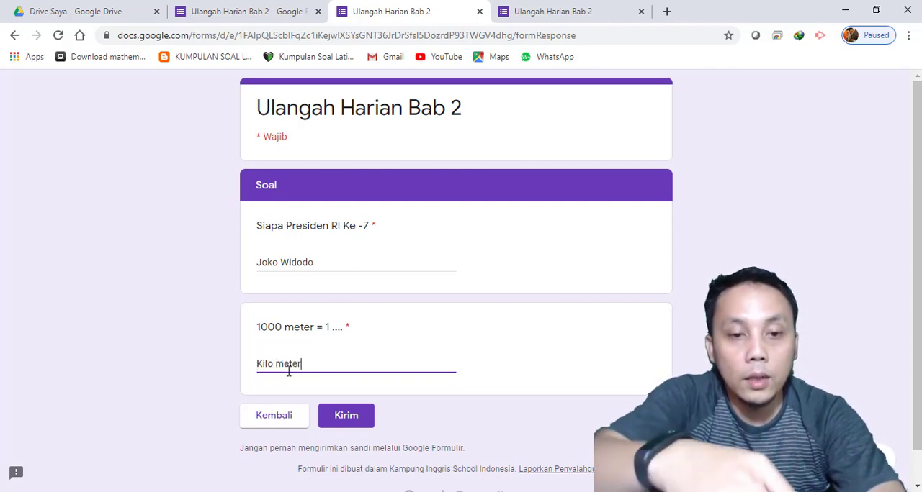
click(344, 417)
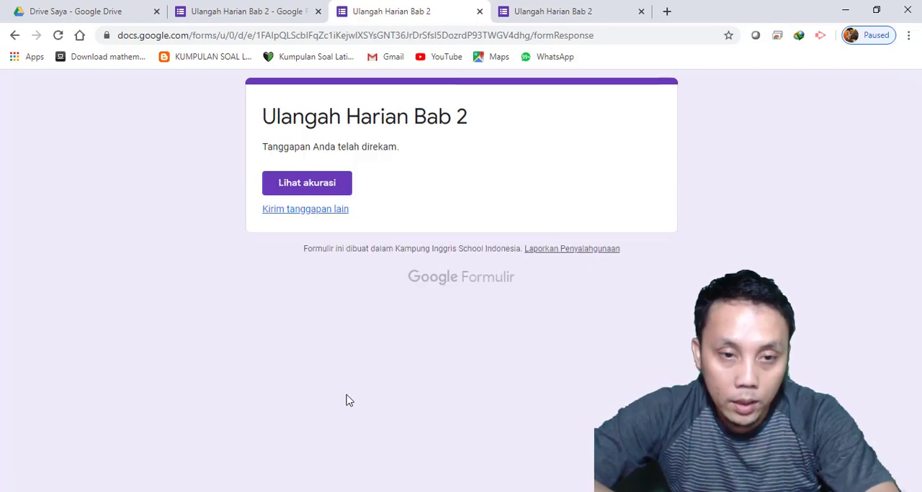
Review the second response's graded answers and compare them with the first response's results, moved into a separate window
click(319, 187)
scroll(429, 356, down, 4)
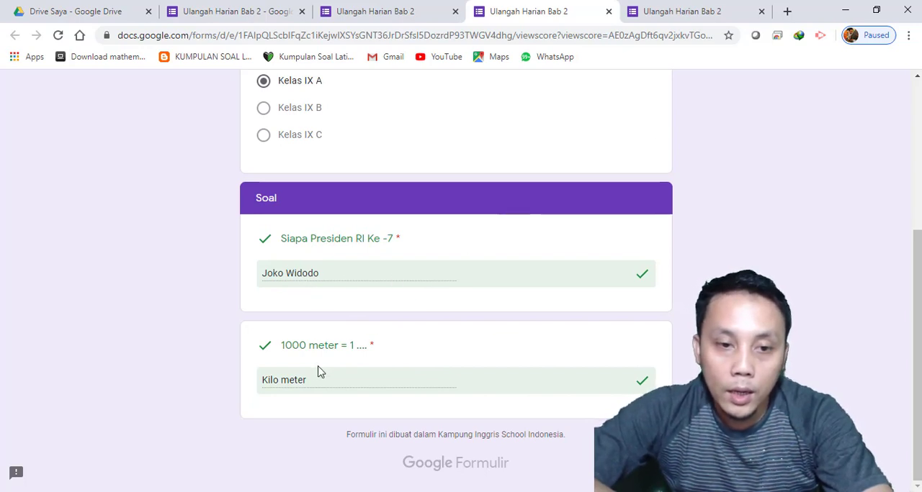
click(647, 13)
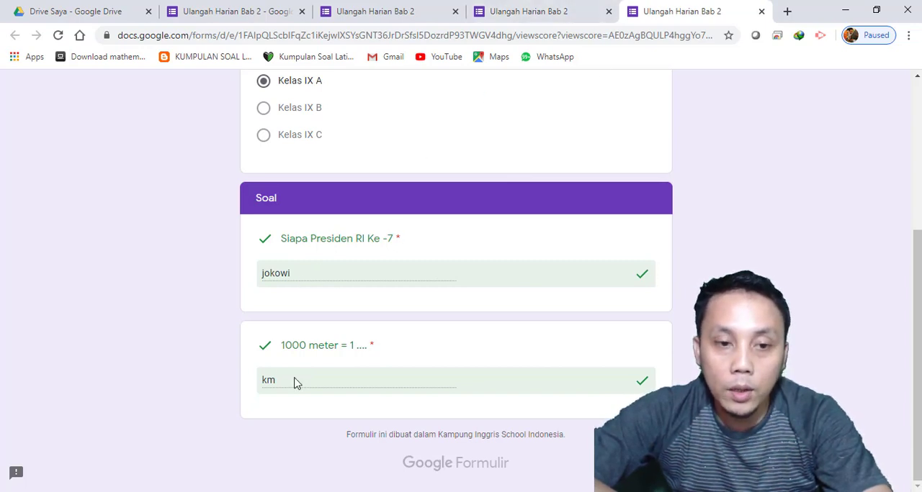
drag(669, 13, 718, 13)
click(876, 10)
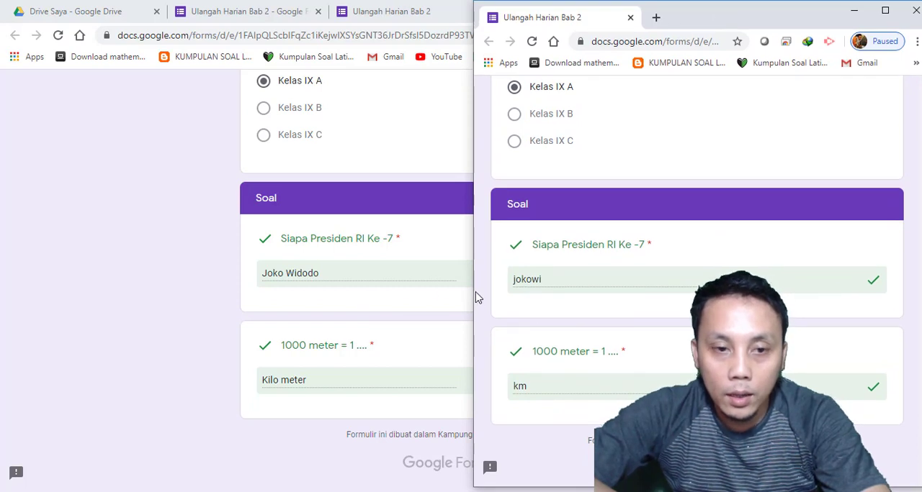
Start a third response with a new name and Kelas IX A, and continue to the first question in the Soal section
click(251, 10)
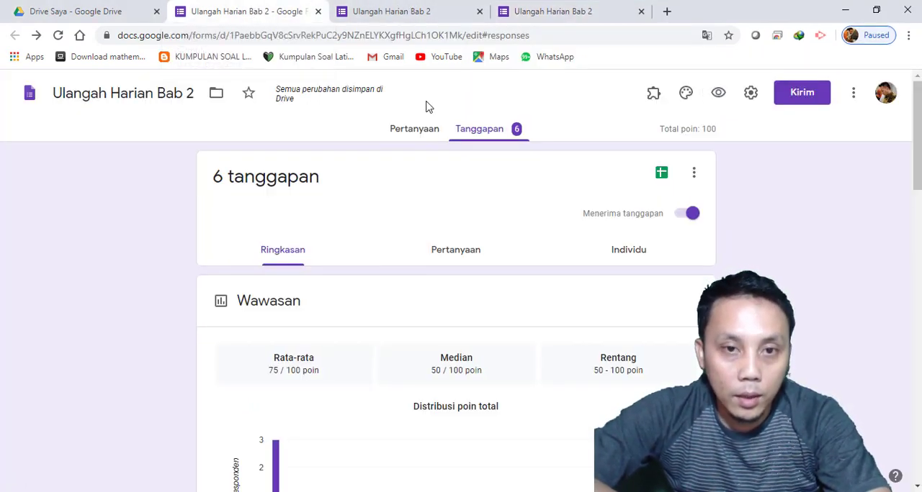
click(397, 9)
click(310, 214)
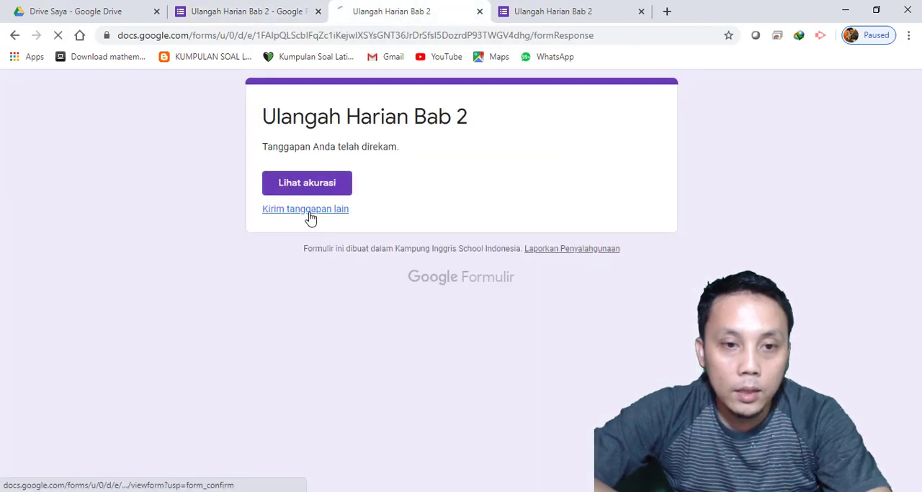
click(293, 246)
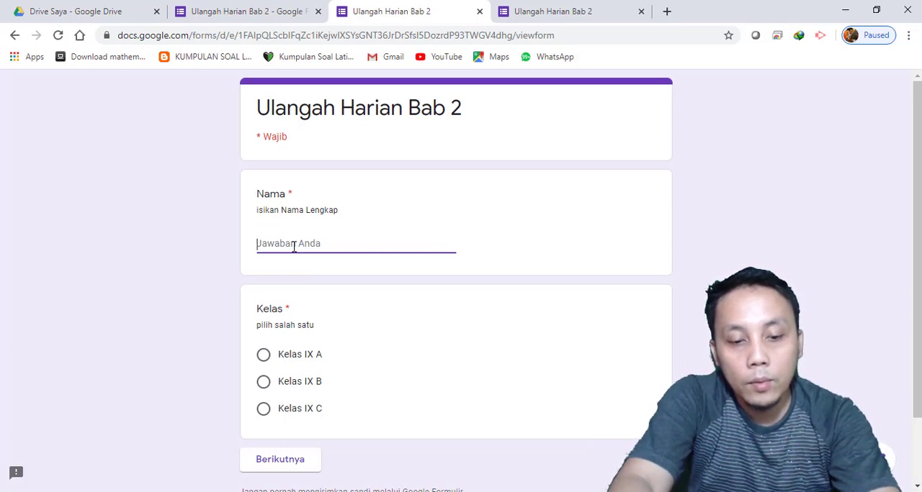
text(badu)
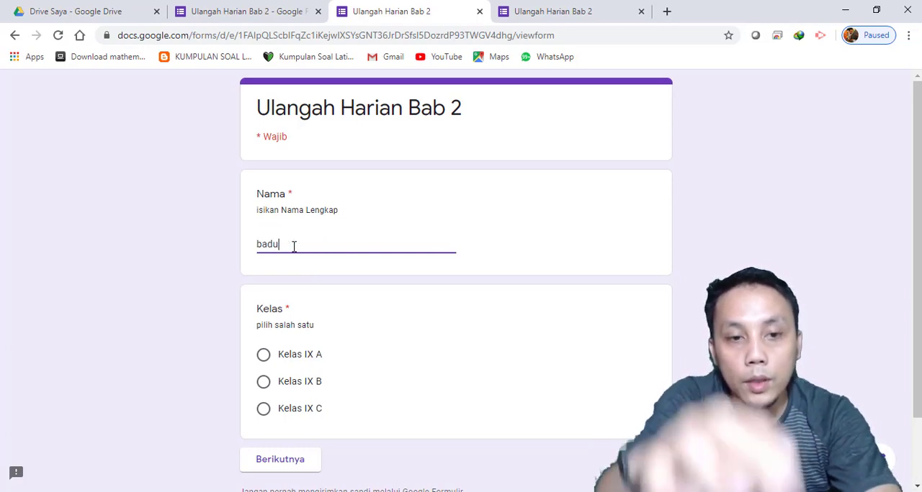
click(265, 355)
scroll(360, 364, down, 2)
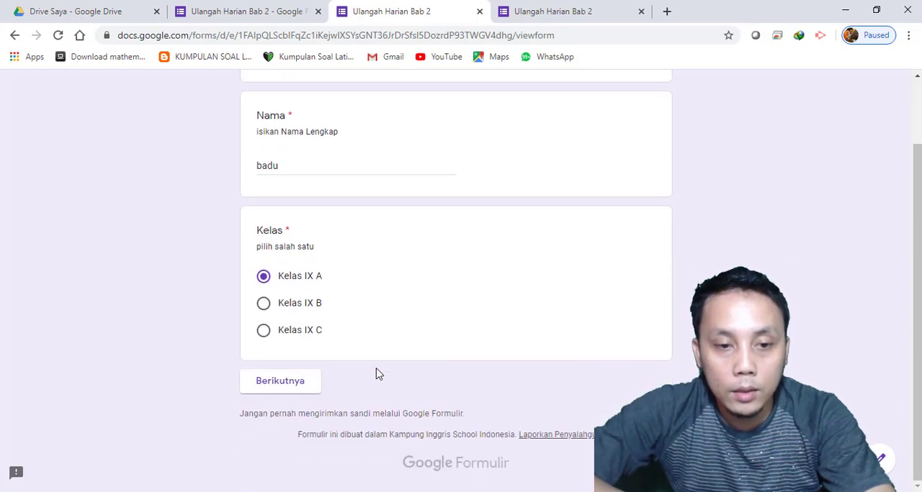
click(270, 385)
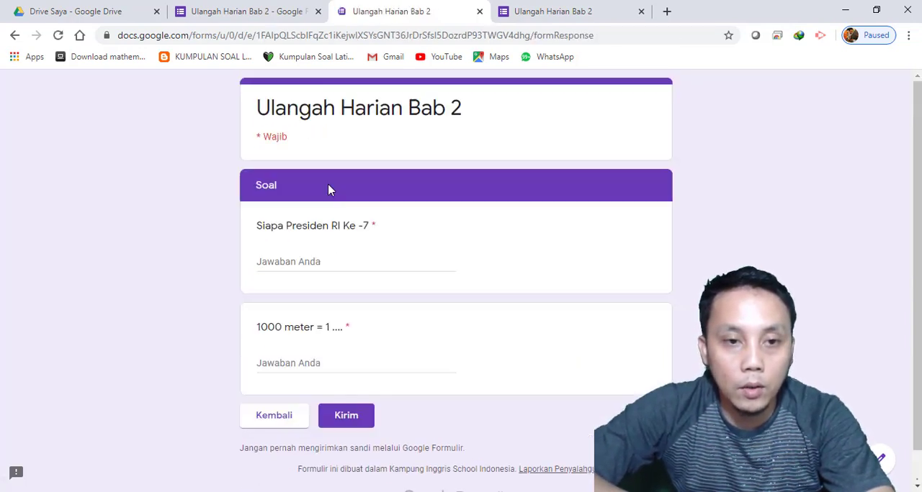
click(305, 260)
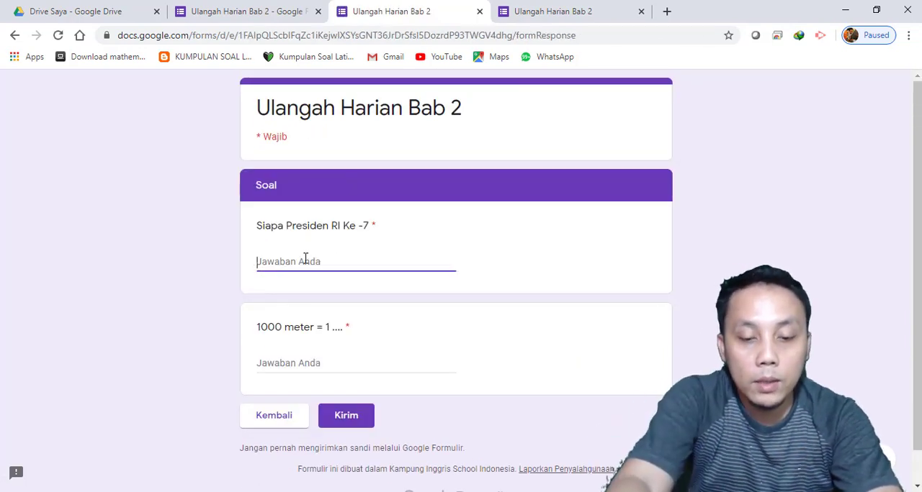
text(I)
key(BackSpace)
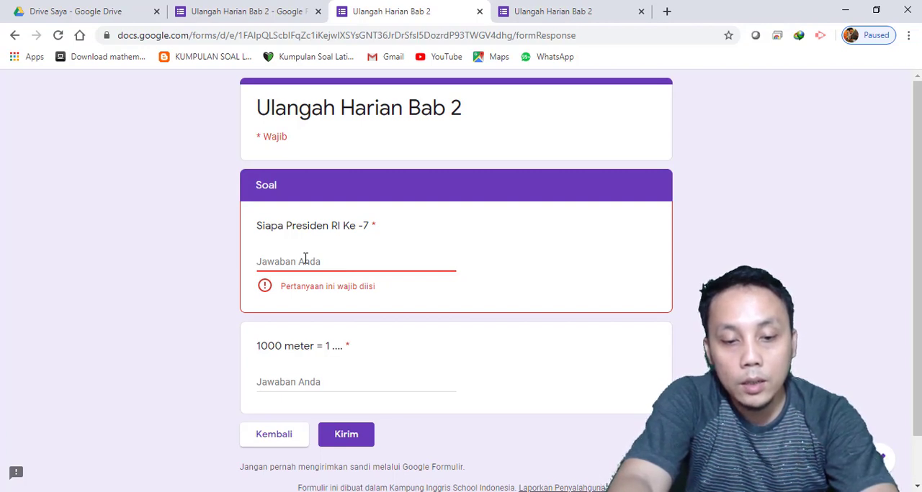
text(J)
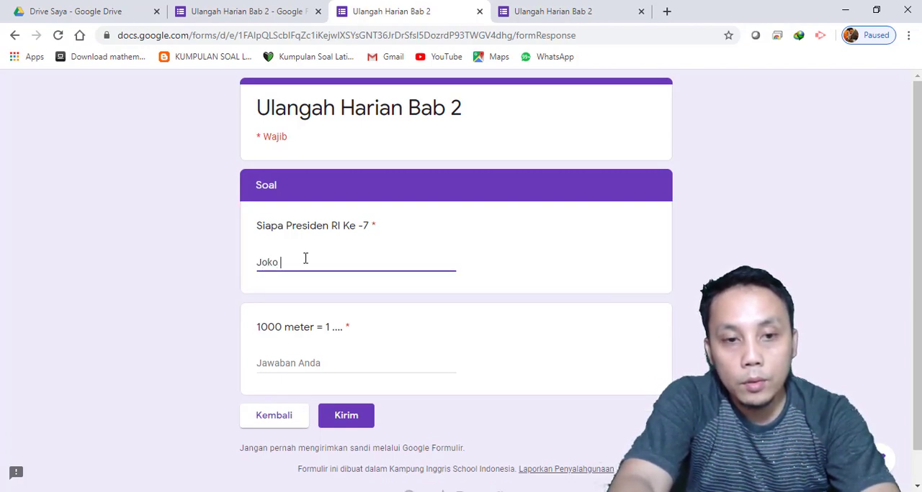
text(ok)
key(BackSpace)
key(BackSpace)
key(BackSpace)
text(jo)
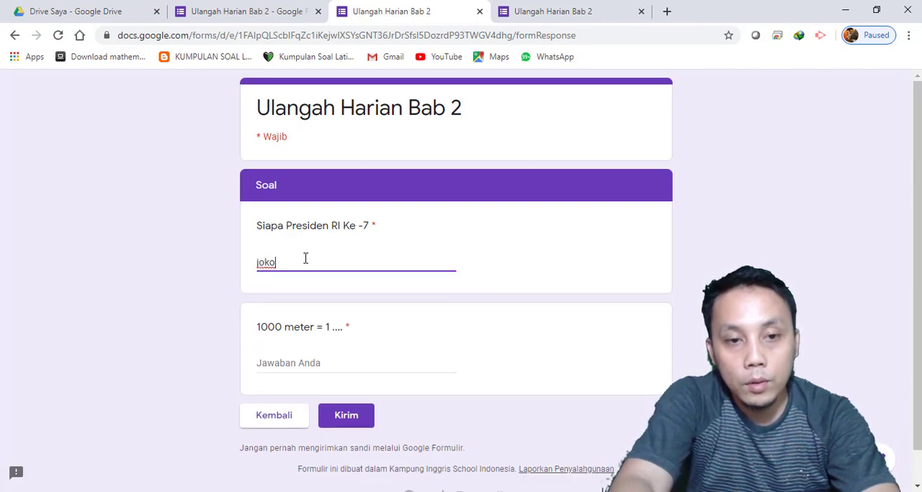
key(BackSpace)
key(BackSpace)
key(BackSpace)
Answer the president question with "Ir. Joko wododo" and the 1000 meter question with "KM", and submit the response
text(Ir. J)
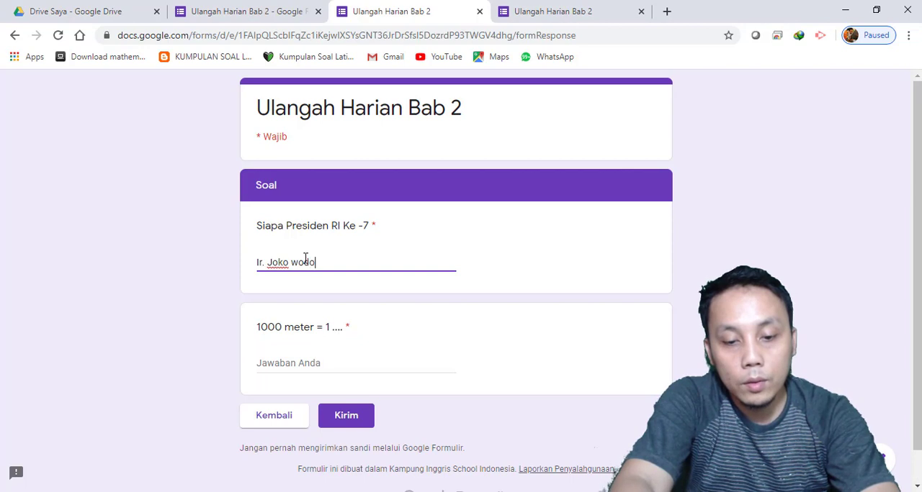
click(324, 362)
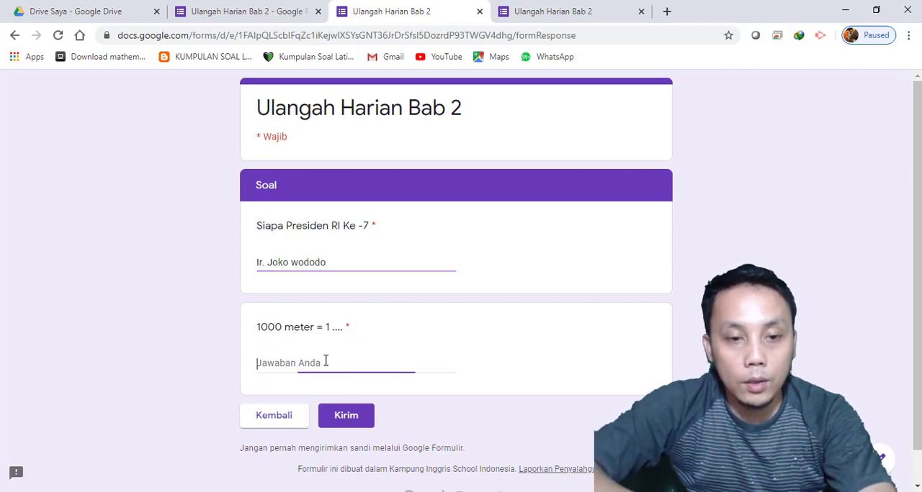
text(KM)
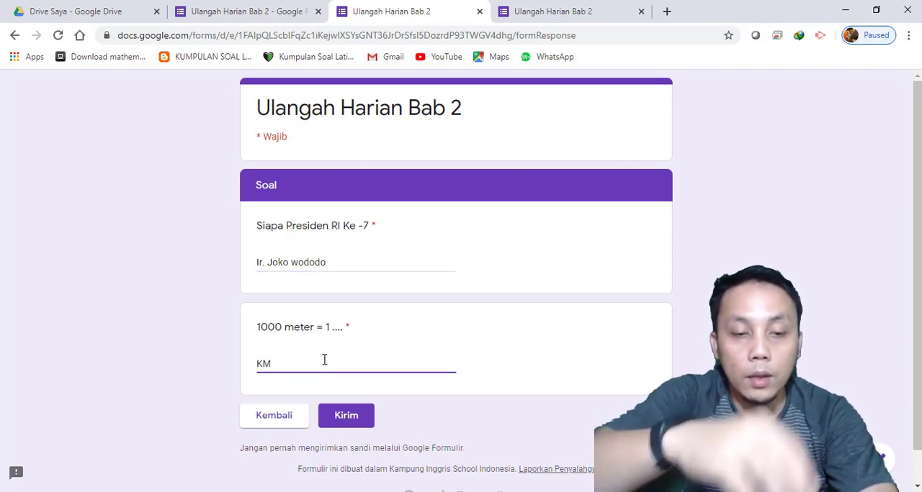
click(357, 422)
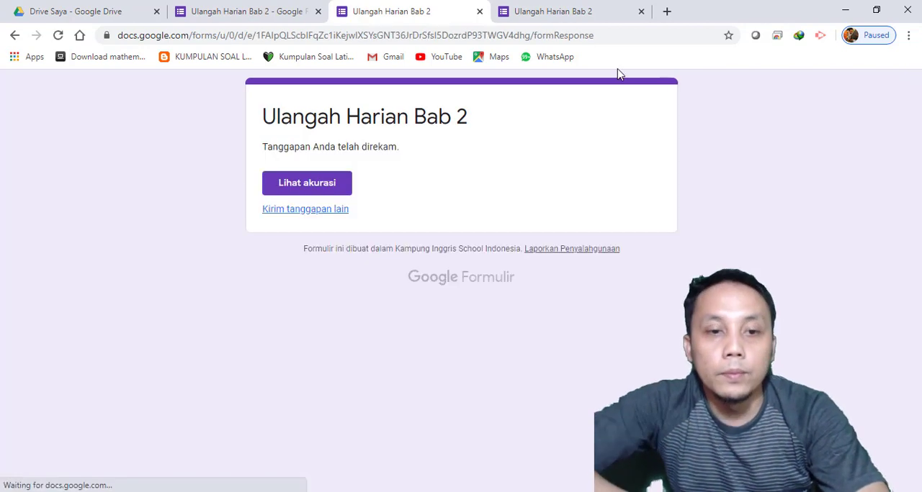
Open the third response's accuracy page and check how both Soal answers were graded
click(323, 182)
scroll(502, 268, down, 5)
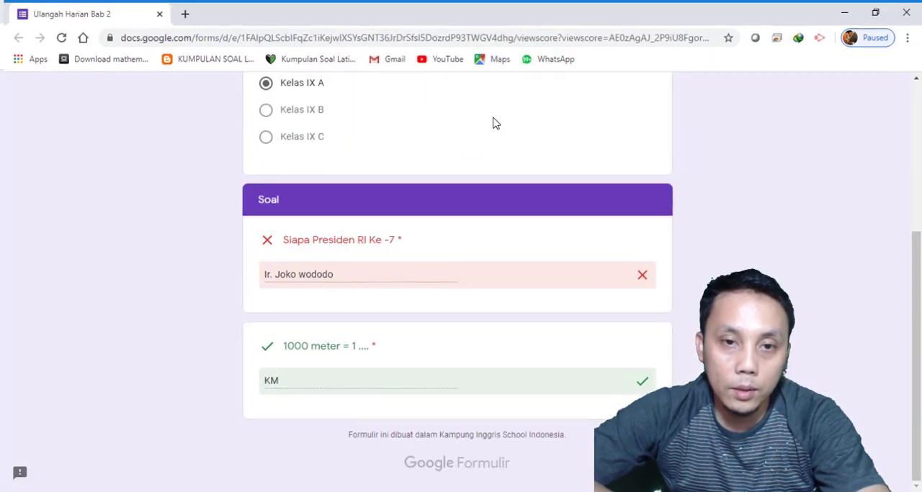
Reduce the third response's results from full screen to a smaller window and switch between it and the "Joko Widodo" results
click(875, 10)
drag(599, 87, 314, 72)
click(543, 10)
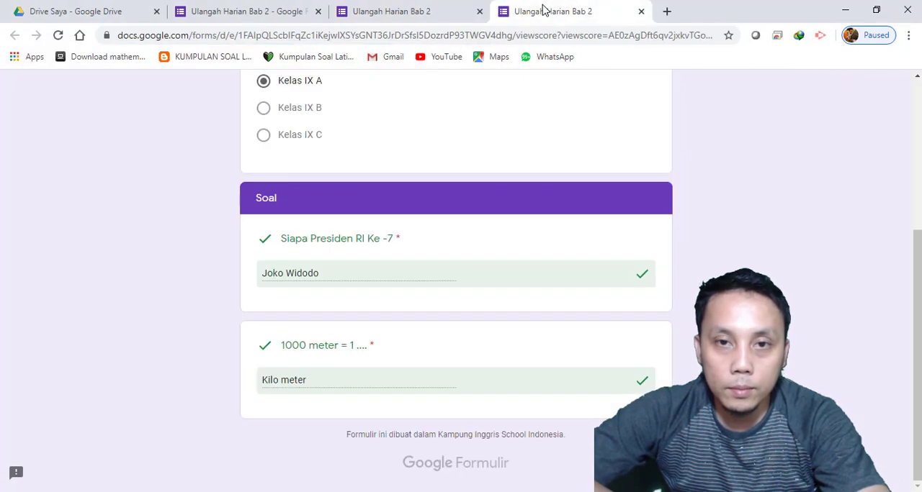
mouse_move(516, 491)
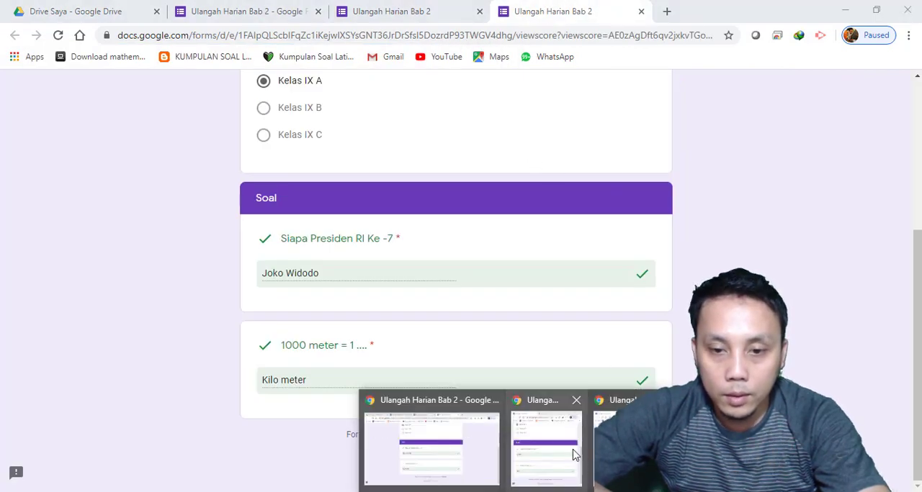
click(612, 458)
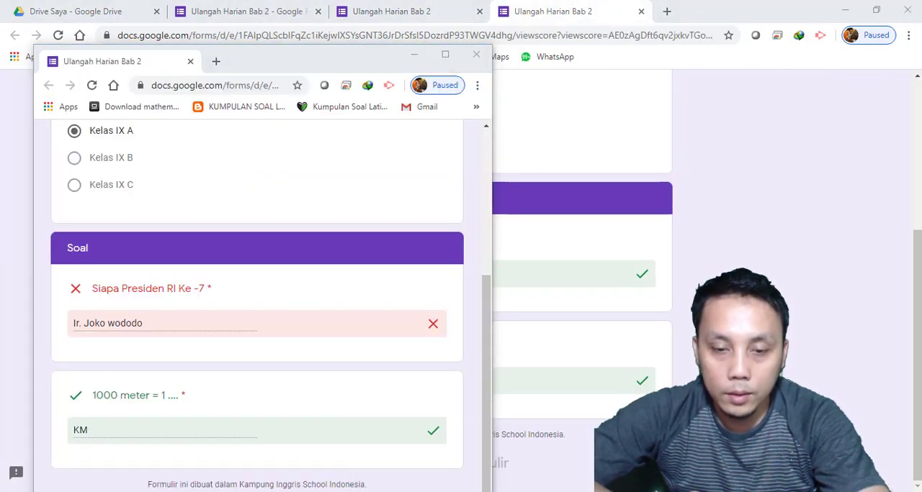
click(459, 447)
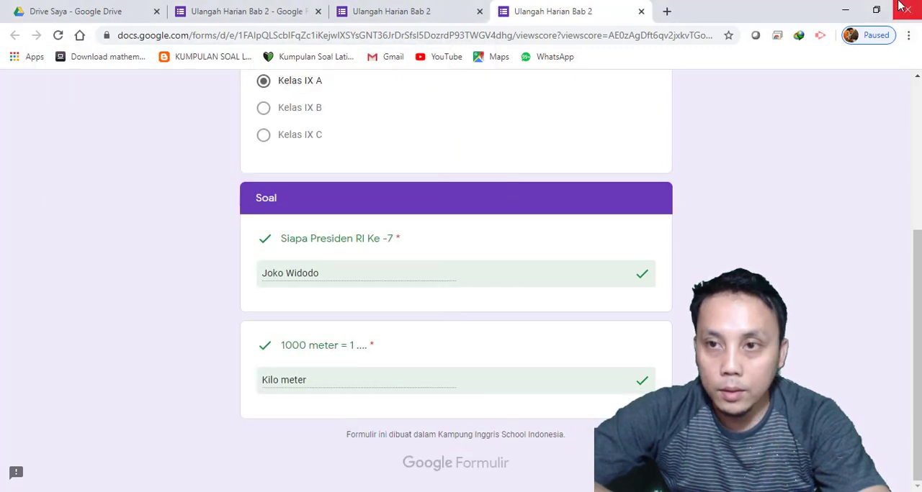
Place the "Ir. Joko wododo" and "Joko Widodo" result windows side by side, each narrowed to about a third of the screen
click(875, 10)
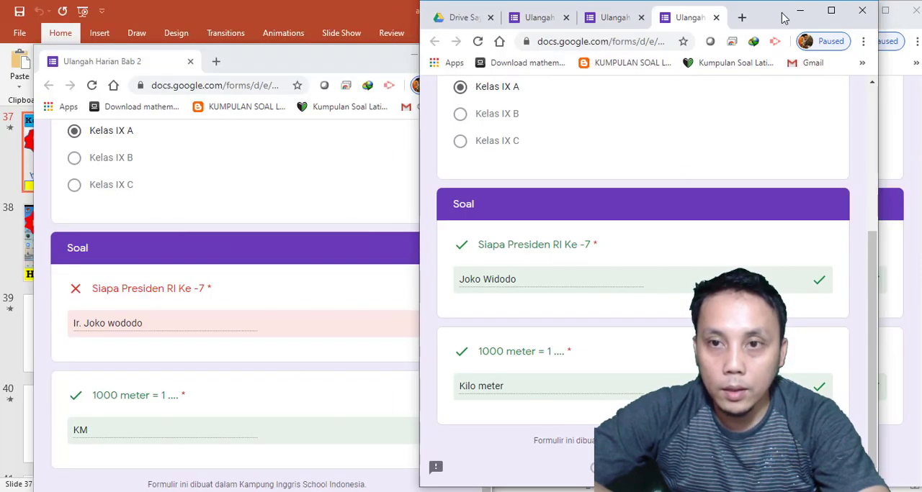
drag(784, 18, 821, 28)
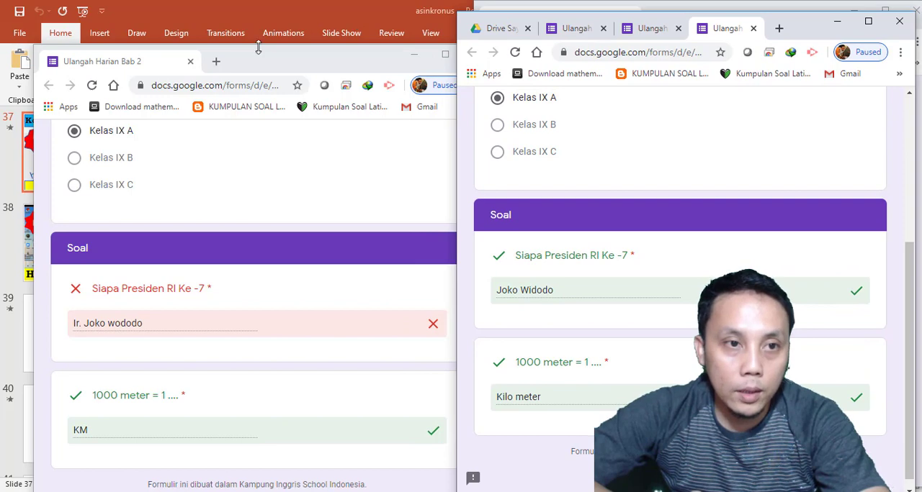
drag(281, 65, 250, 30)
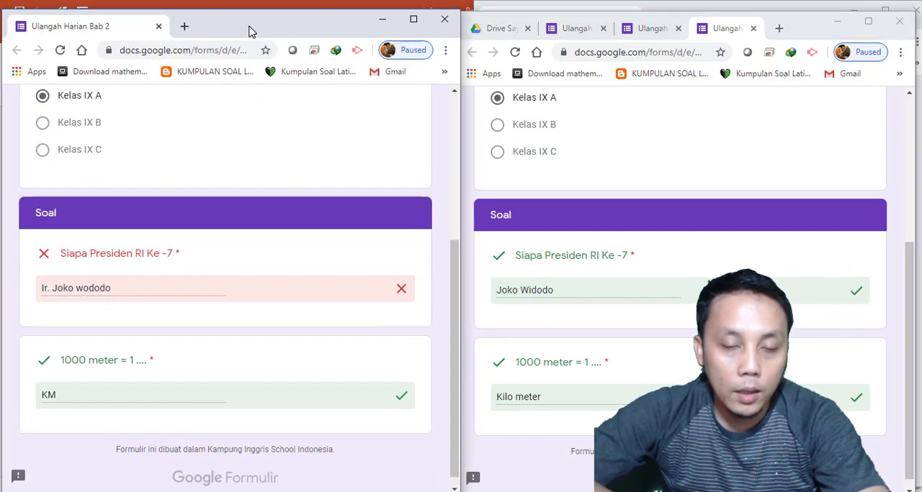
drag(461, 136, 332, 127)
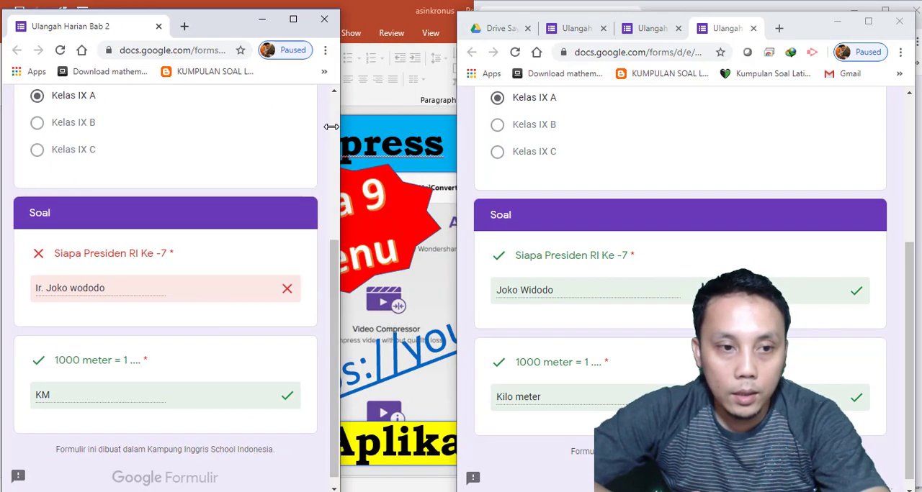
drag(916, 180, 795, 170)
drag(694, 28, 582, 20)
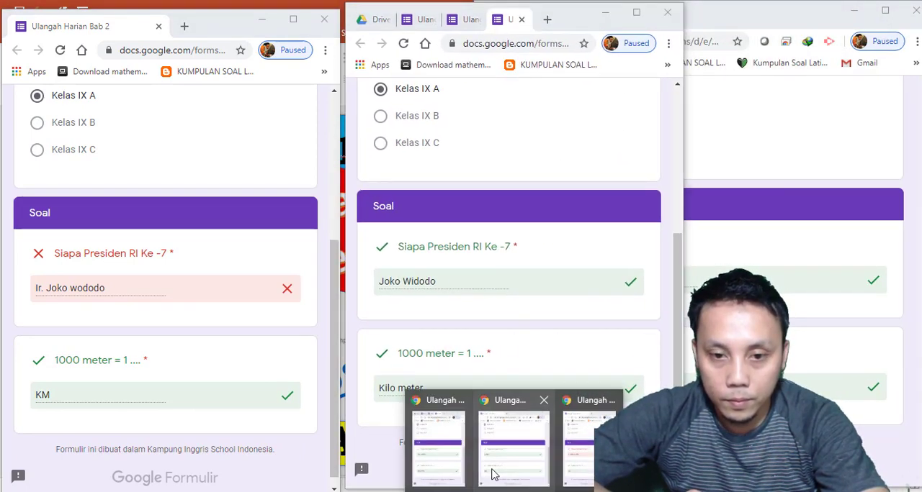
Bring the "jokowi" results window forward and narrow it so all three graded responses can be compared side by side
click(576, 471)
click(543, 467)
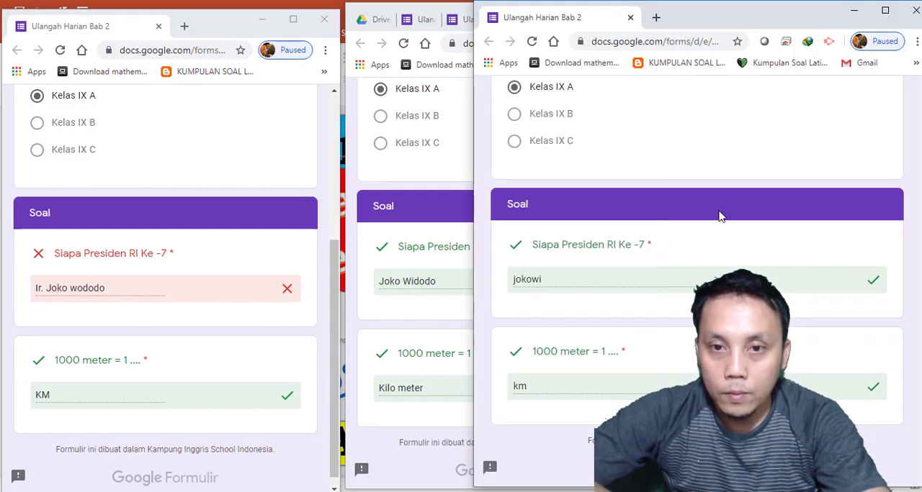
drag(472, 266, 560, 286)
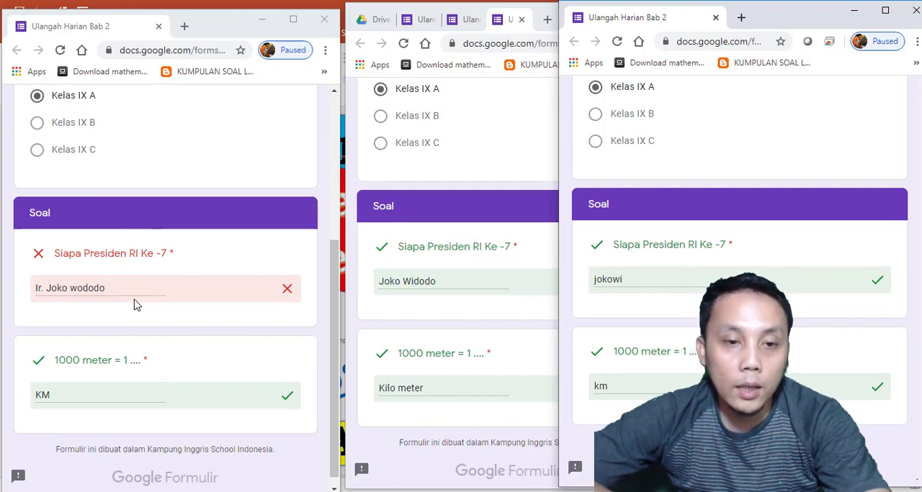
Review the third response's name, class and graded Soal answers alongside the other two responses
scroll(144, 310, down, 1)
scroll(301, 283, up, 3)
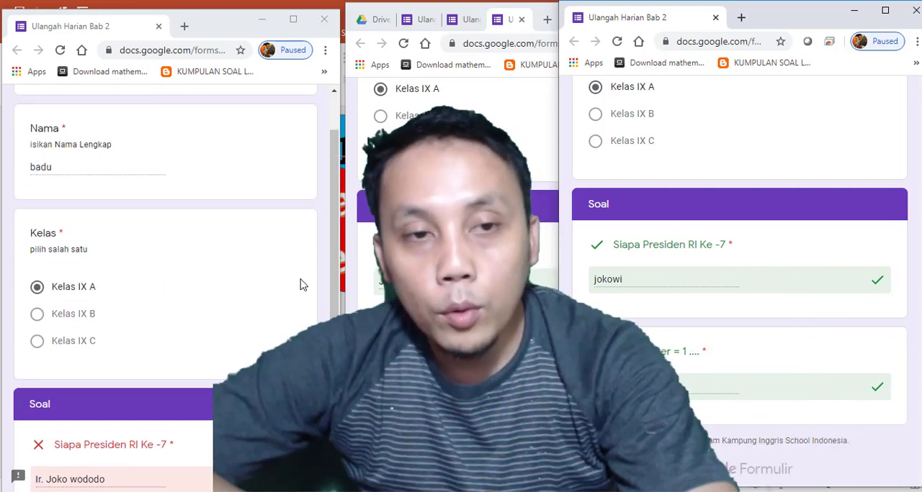
scroll(300, 283, down, 3)
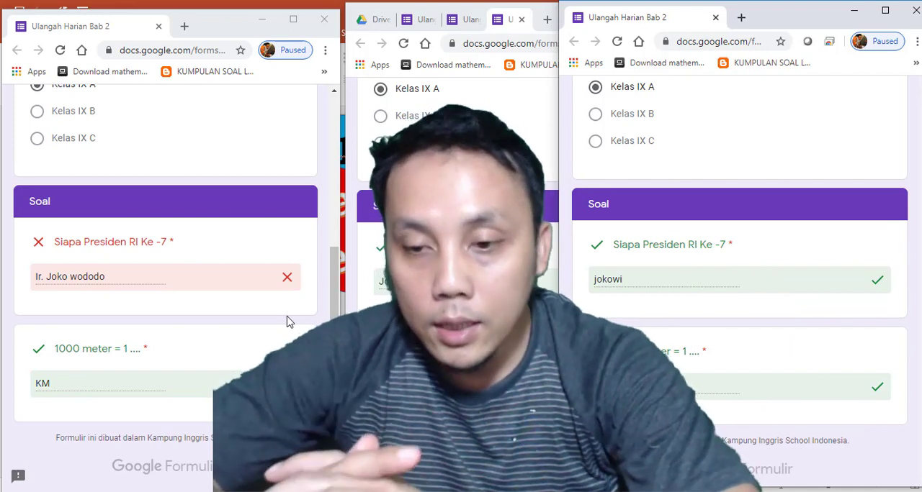